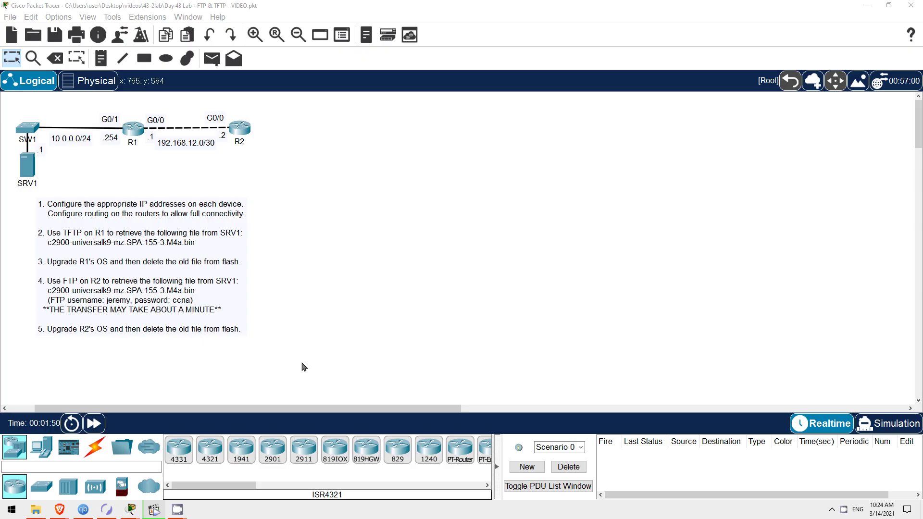
Preview the VLANs, Default Routes and Troubleshooting NTP labs in Boson NetSim, then return to Packet Tracer.
{"action": "left_click", "coordinate": [108, 510]}
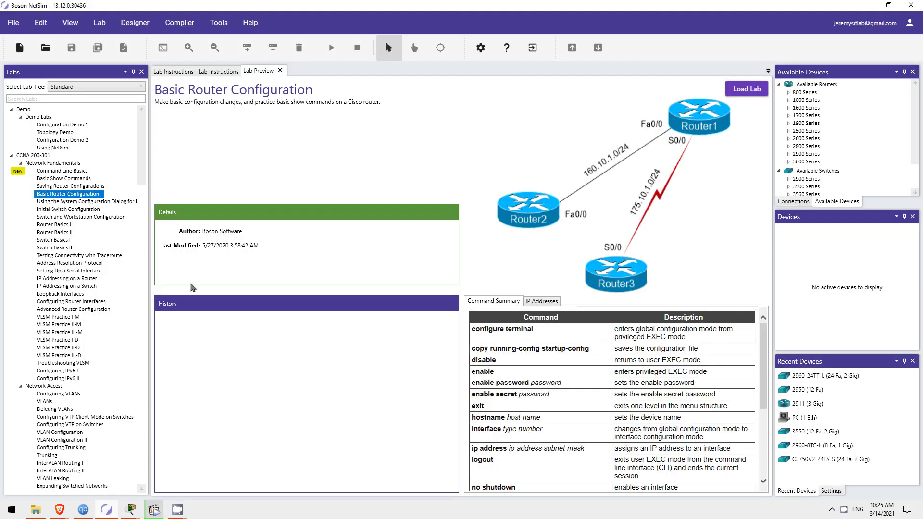
{"action": "scroll", "coordinate": [84, 247], "scroll_direction": "down", "scroll_amount": 6}
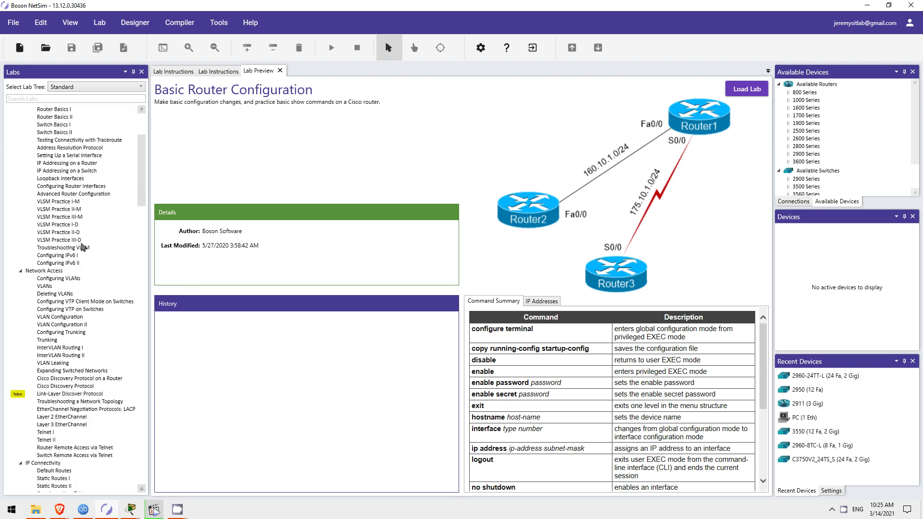
{"action": "left_click", "coordinate": [45, 263]}
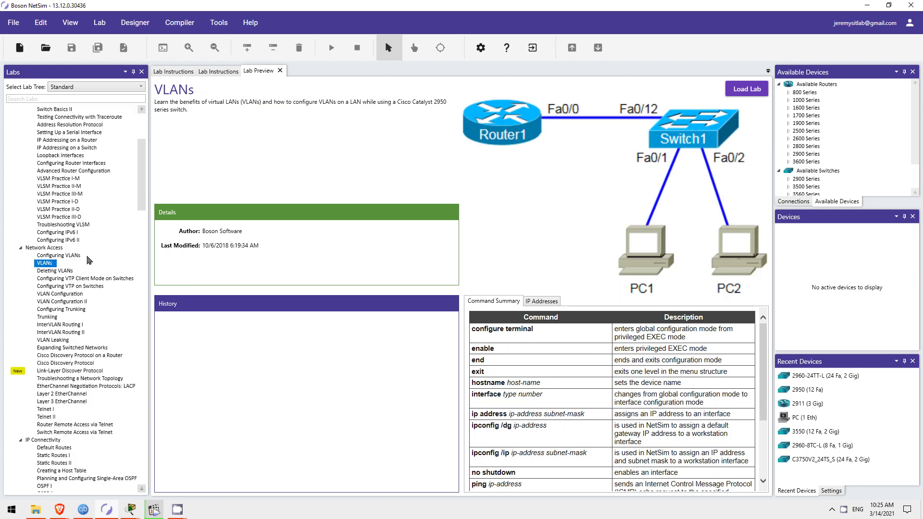
{"action": "scroll", "coordinate": [89, 260], "scroll_direction": "down", "scroll_amount": 8}
{"action": "left_click", "coordinate": [68, 264]}
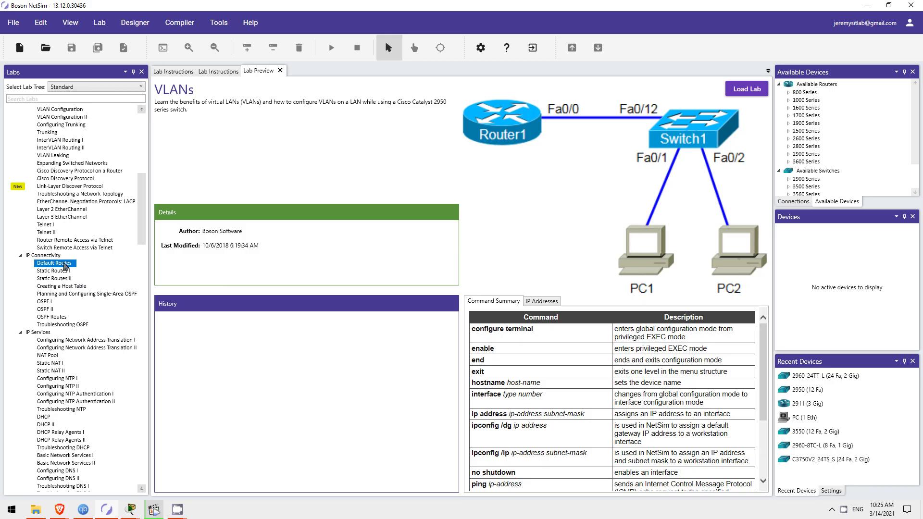
{"action": "scroll", "coordinate": [68, 266], "scroll_direction": "down", "scroll_amount": 6}
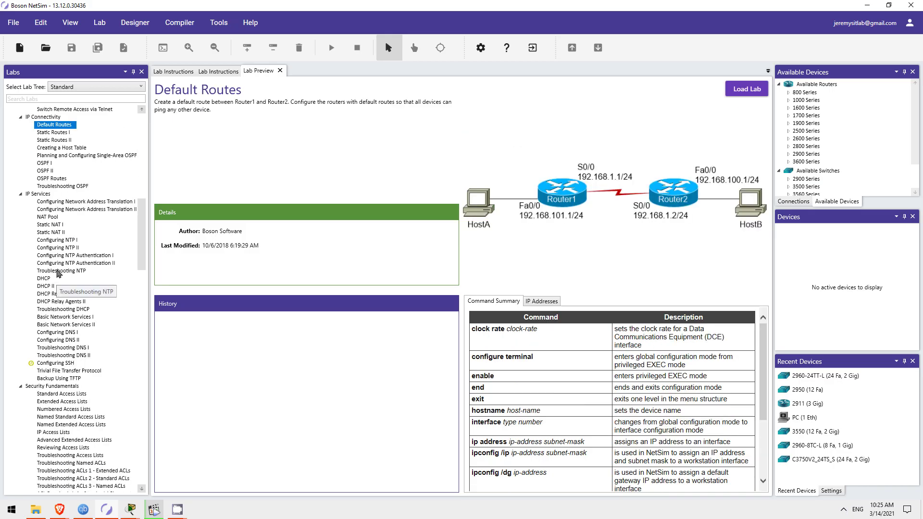
{"action": "left_click", "coordinate": [58, 272]}
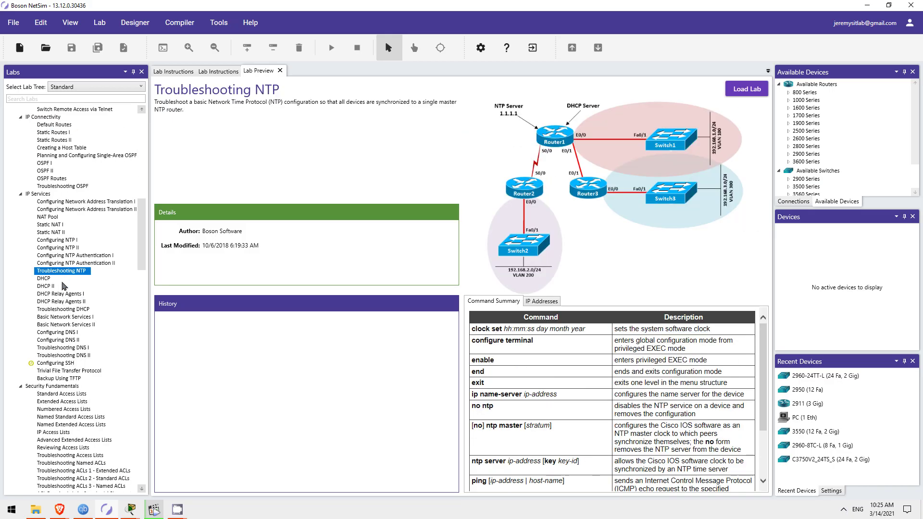
{"action": "left_click", "coordinate": [129, 509]}
{"action": "left_click", "coordinate": [77, 473]}
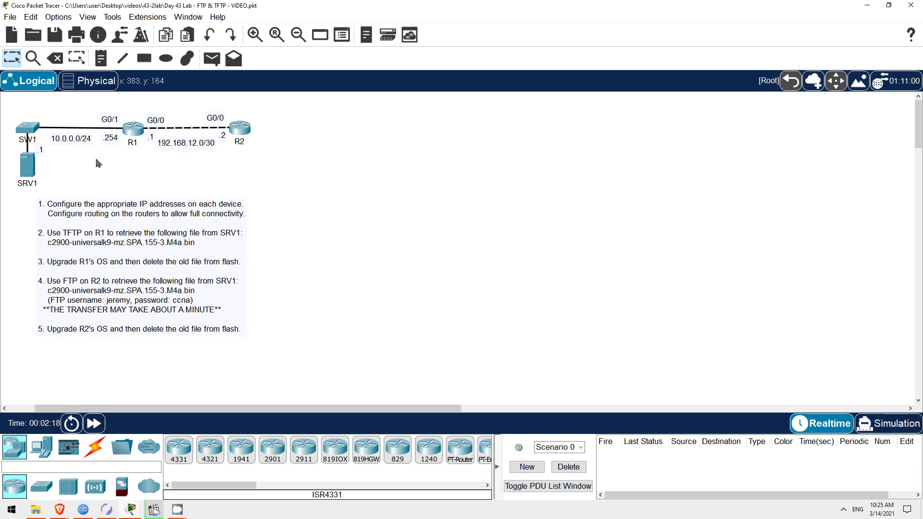
Browse SRV1's TFTP file list, select the c2900-universalk9-mz.SPA.155-3.M4a.bin image, then show FTP.
{"action": "left_click", "coordinate": [28, 165]}
{"action": "left_click", "coordinate": [366, 42]}
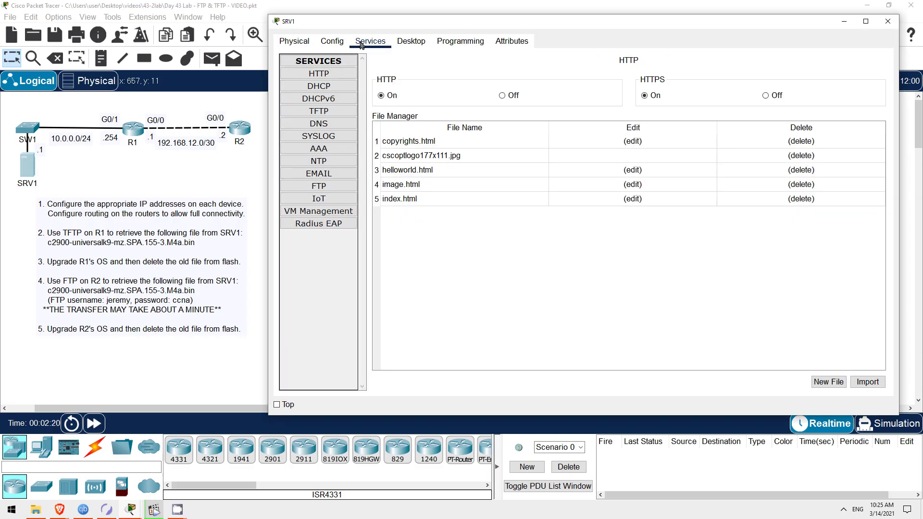
{"action": "left_click", "coordinate": [330, 111]}
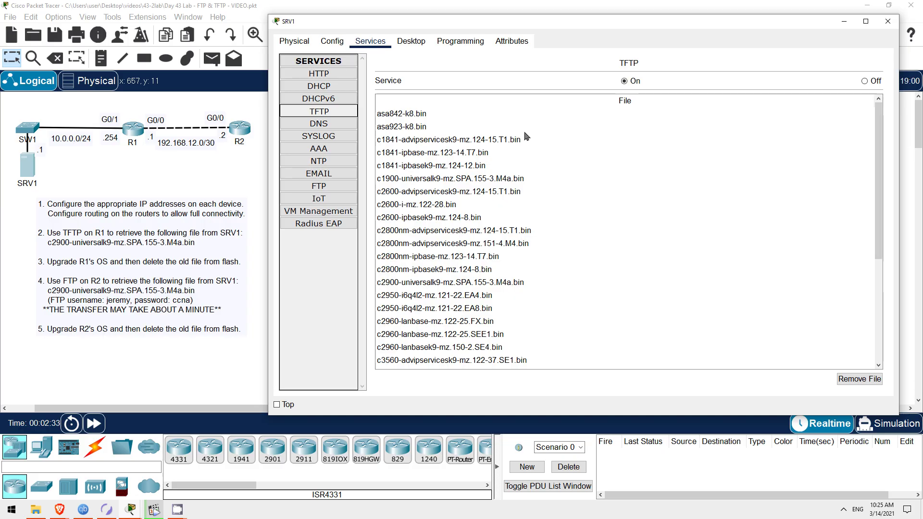
{"action": "left_click_drag", "start_coordinate": [877, 137], "coordinate": [876, 238]}
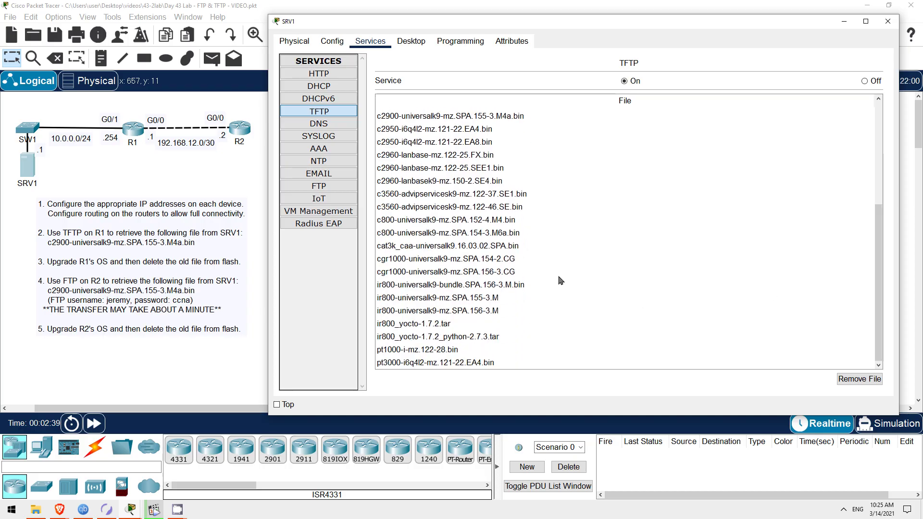
{"action": "scroll", "coordinate": [562, 282], "scroll_direction": "up", "scroll_amount": 5}
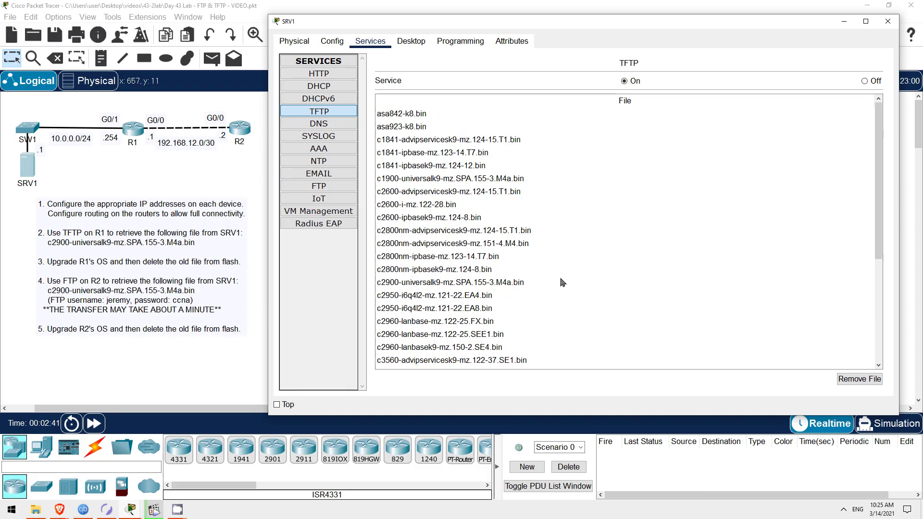
{"action": "left_click", "coordinate": [389, 285]}
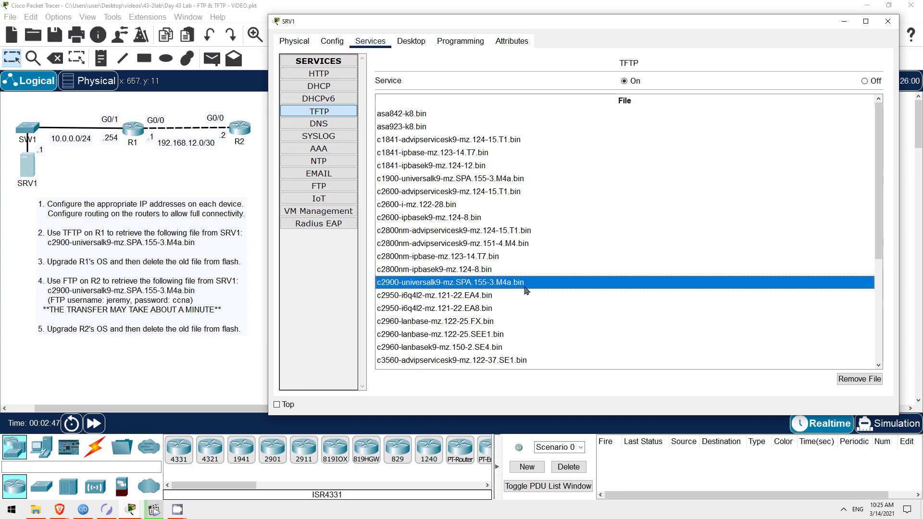
{"action": "left_click", "coordinate": [336, 188]}
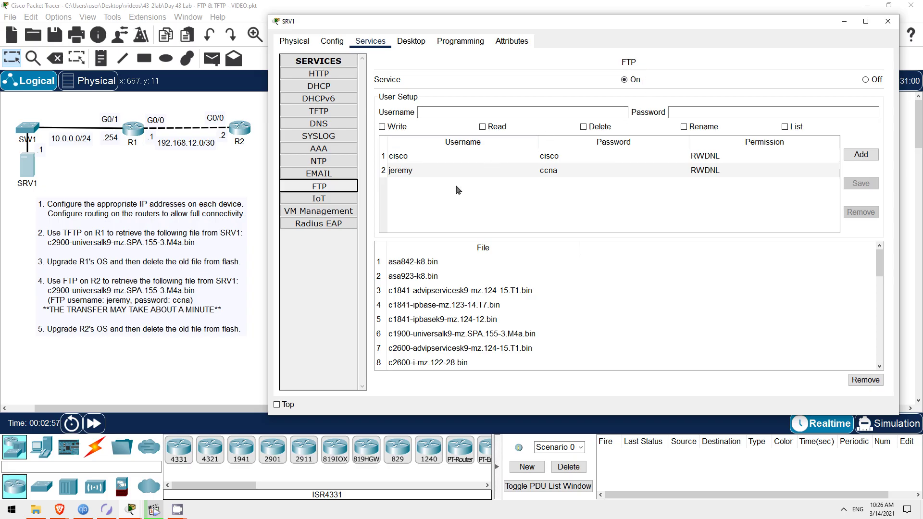
Inspect both FTP user accounts and select c2900-universalk9-mz.SPA.155-3.M4a.bin in FTP storage.
{"action": "left_click", "coordinate": [437, 160]}
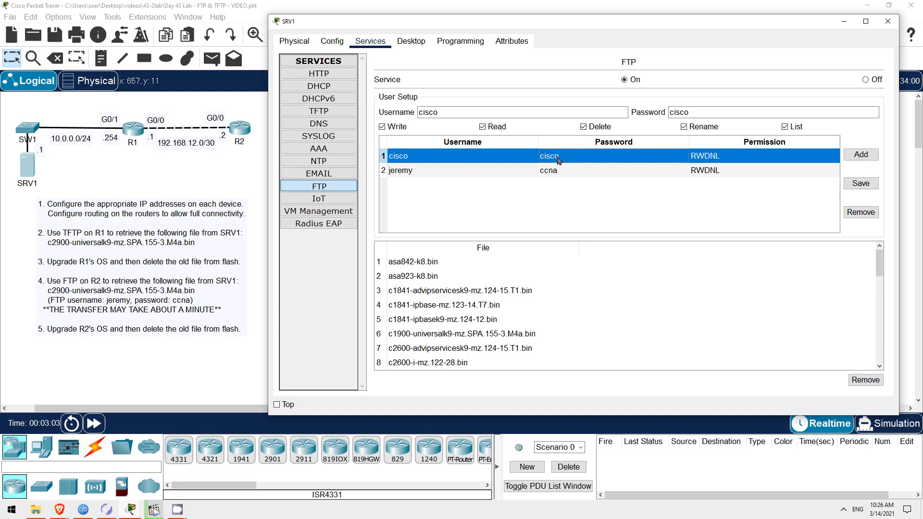
{"action": "left_click", "coordinate": [414, 175]}
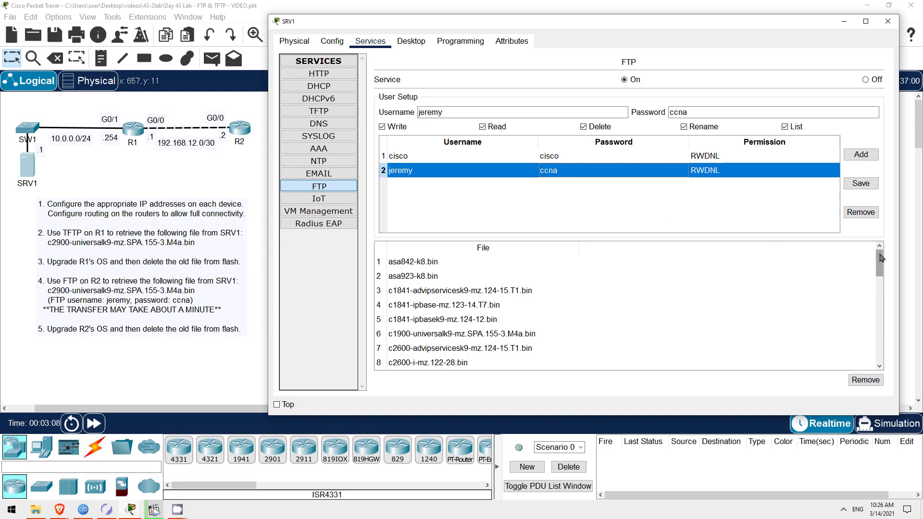
{"action": "left_click_drag", "start_coordinate": [881, 260], "coordinate": [875, 297]}
{"action": "left_click", "coordinate": [548, 291]}
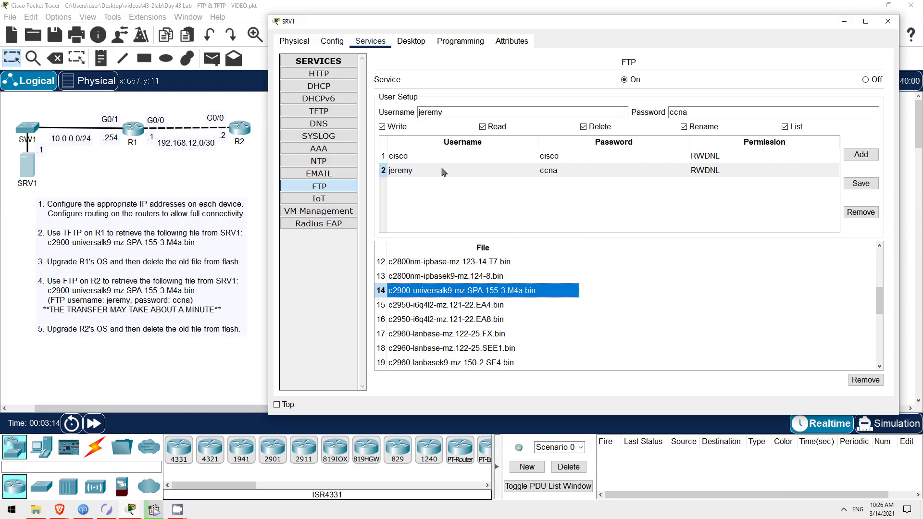
{"action": "left_click", "coordinate": [310, 9]}
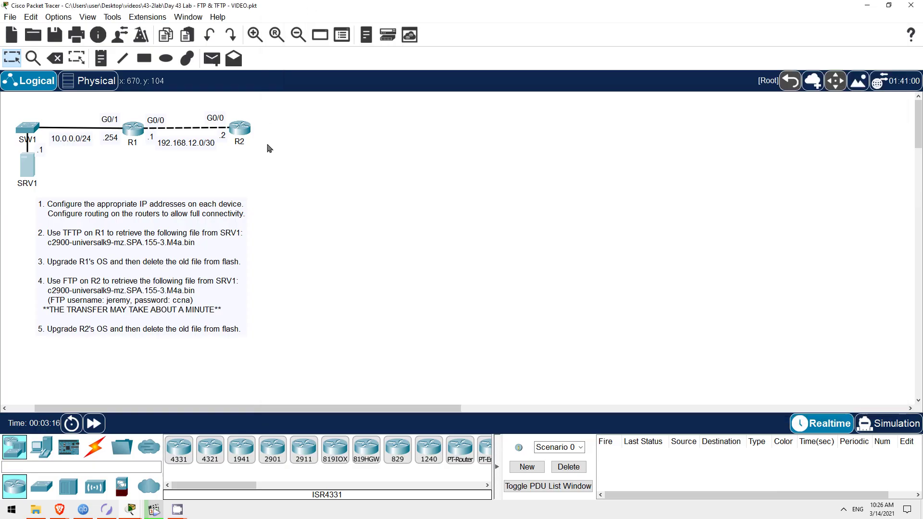
{"action": "double_click", "coordinate": [231, 241]}
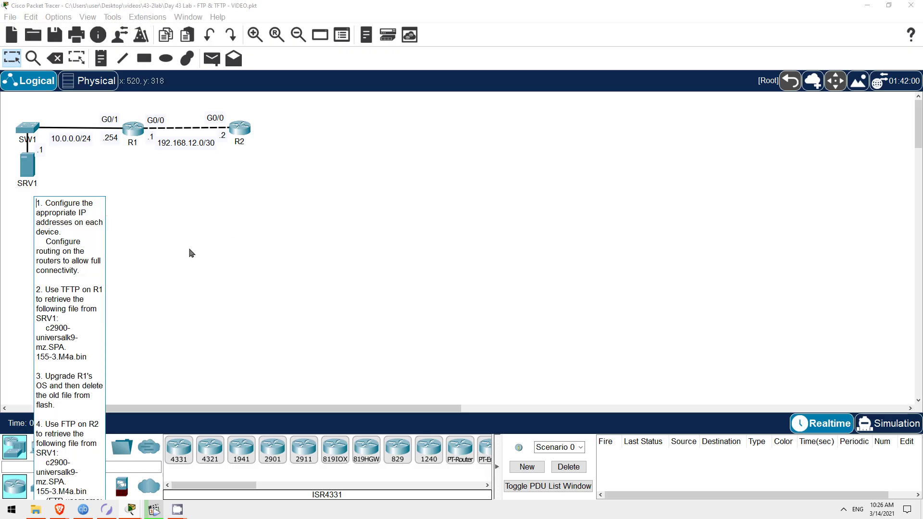
{"action": "left_click_drag", "start_coordinate": [46, 329], "coordinate": [86, 358]}
{"action": "key", "text": "ctrl+c"}
{"action": "left_click", "coordinate": [425, 223]}
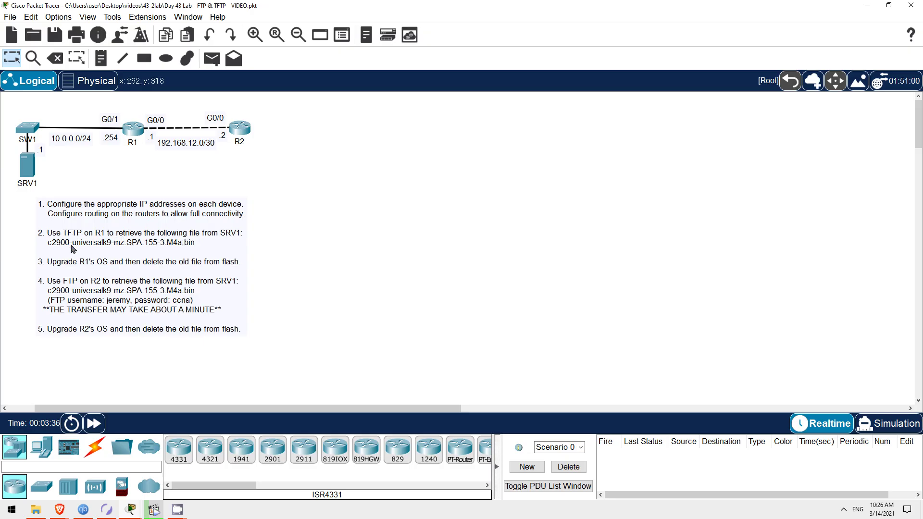
Enter privileged mode in R1's CLI and check show version reports IOS 15.1(4)M4.
{"action": "left_click", "coordinate": [133, 128]}
{"action": "left_click", "coordinate": [358, 45]}
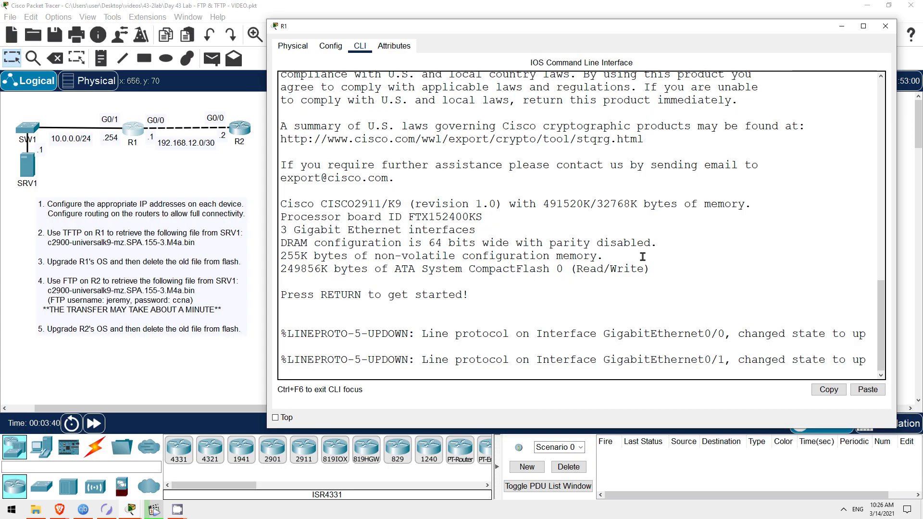
{"action": "key", "text": "Return"}
{"action": "key", "text": "Return"}
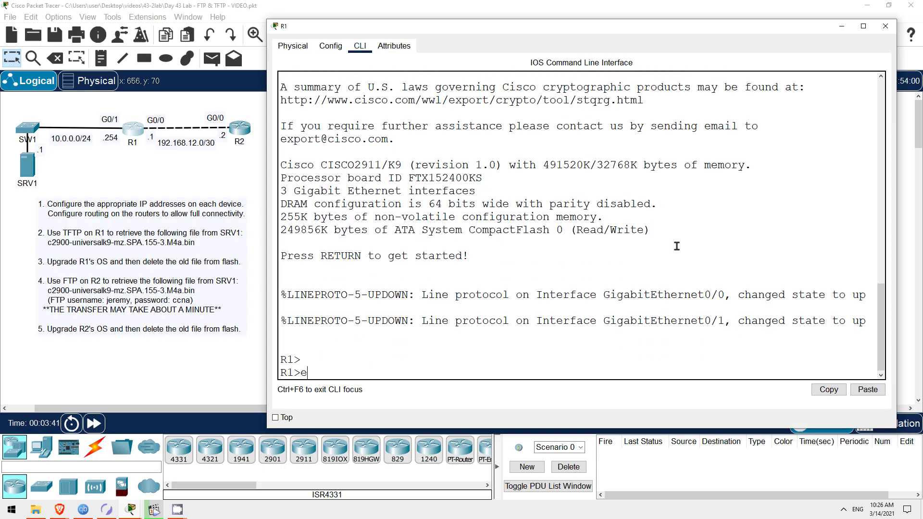
{"action": "type", "text": "en"}
{"action": "key", "text": "Return"}
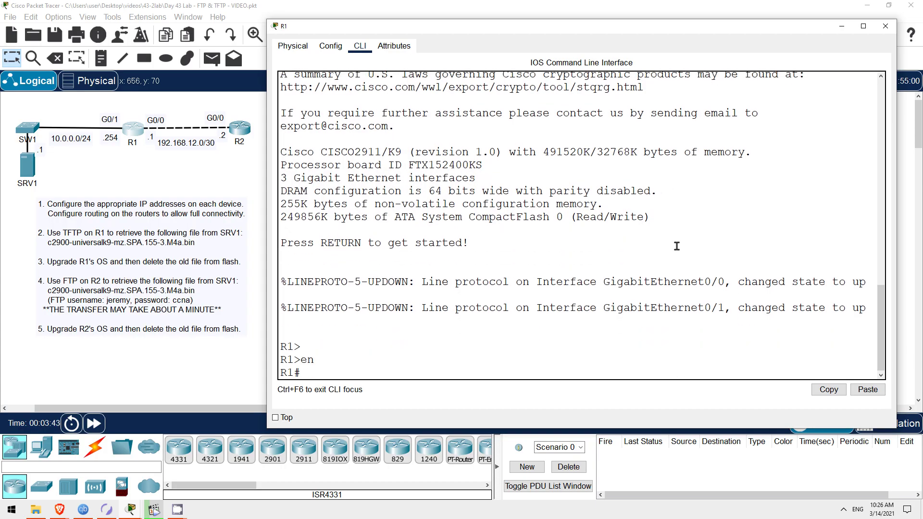
{"action": "type", "text": "show ver"}
{"action": "key", "text": "Tab"}
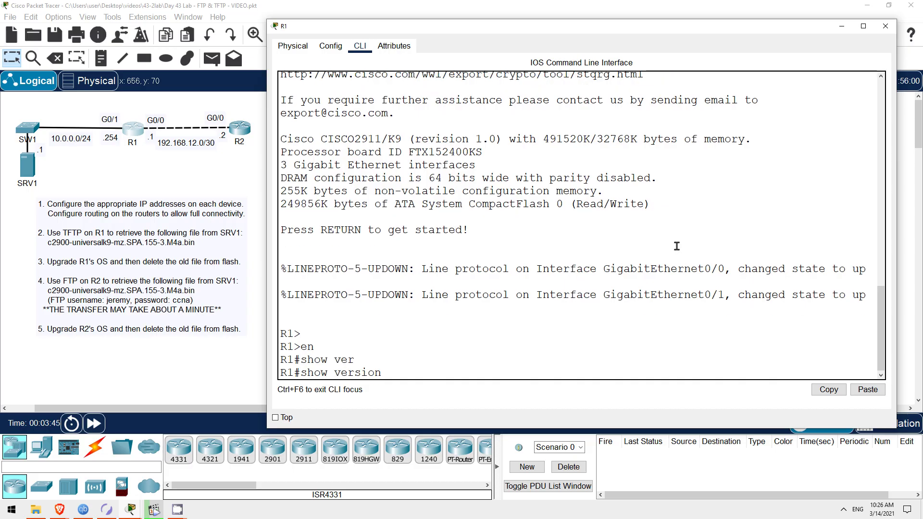
{"action": "key", "text": "Return"}
{"action": "scroll", "coordinate": [673, 259], "scroll_direction": "up", "scroll_amount": 2}
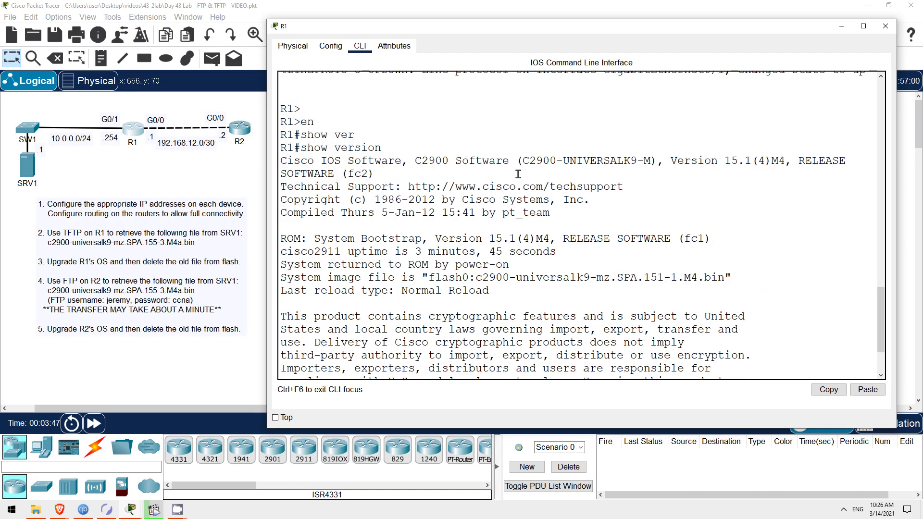
{"action": "left_click_drag", "start_coordinate": [672, 160], "coordinate": [787, 160]}
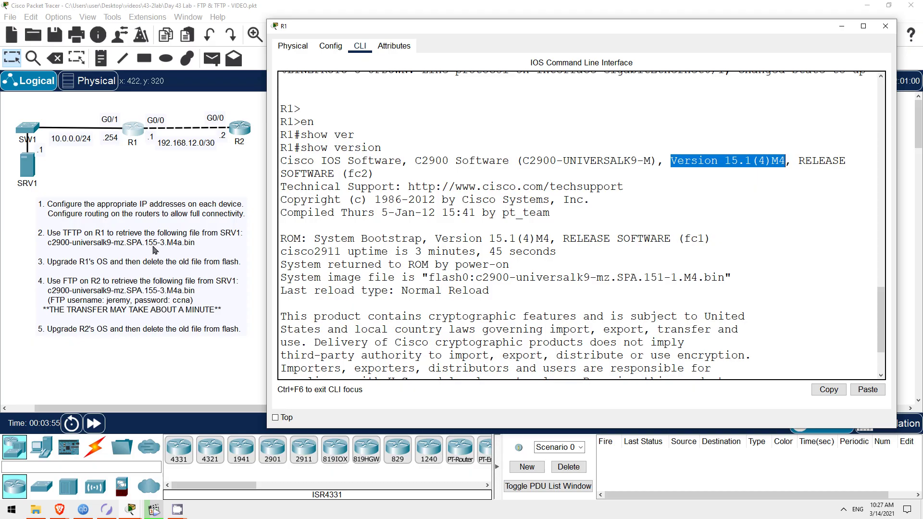
{"action": "scroll", "coordinate": [464, 312], "scroll_direction": "down", "scroll_amount": 3}
{"action": "left_click", "coordinate": [465, 366]}
{"action": "key", "text": "space"}
{"action": "key", "text": "space"}
List R1's flash and highlight the c2900-universalk9-mz.SPA.151-4.M4.bin image filename.
{"action": "type", "text": "show flash"}
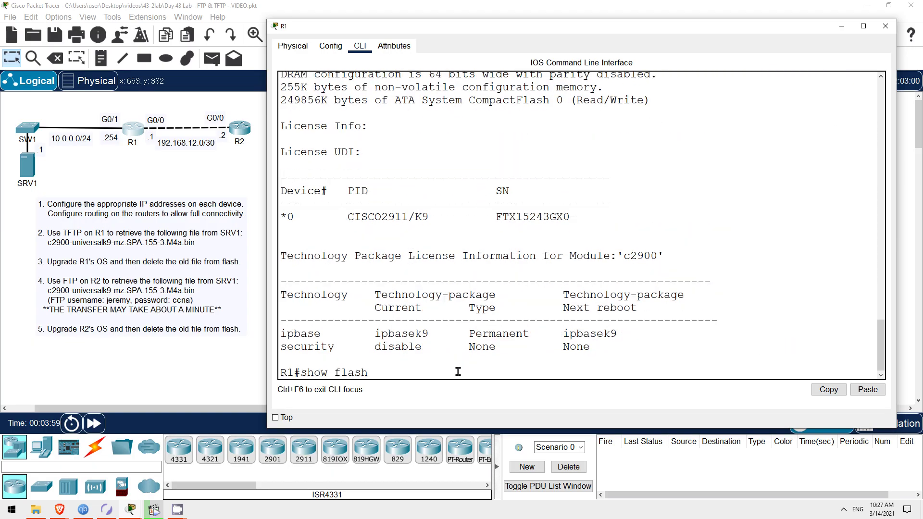
{"action": "key", "text": "Return"}
{"action": "scroll", "coordinate": [458, 372], "scroll_direction": "up", "scroll_amount": 1}
{"action": "scroll", "coordinate": [423, 336], "scroll_direction": "down", "scroll_amount": 1}
{"action": "left_click_drag", "start_coordinate": [390, 279], "coordinate": [631, 280]}
Copy c2900-universalk9-mz.SPA.155-3.M4a.bin from TFTP server 10.0.0.1 into R1's flash.
{"action": "left_click", "coordinate": [323, 373]}
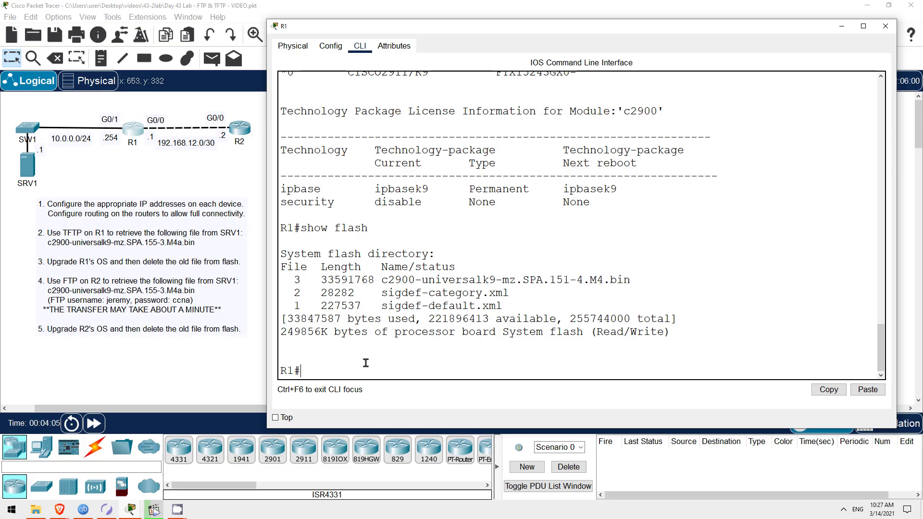
{"action": "type", "text": "copy tftp flash"}
{"action": "key", "text": "Return"}
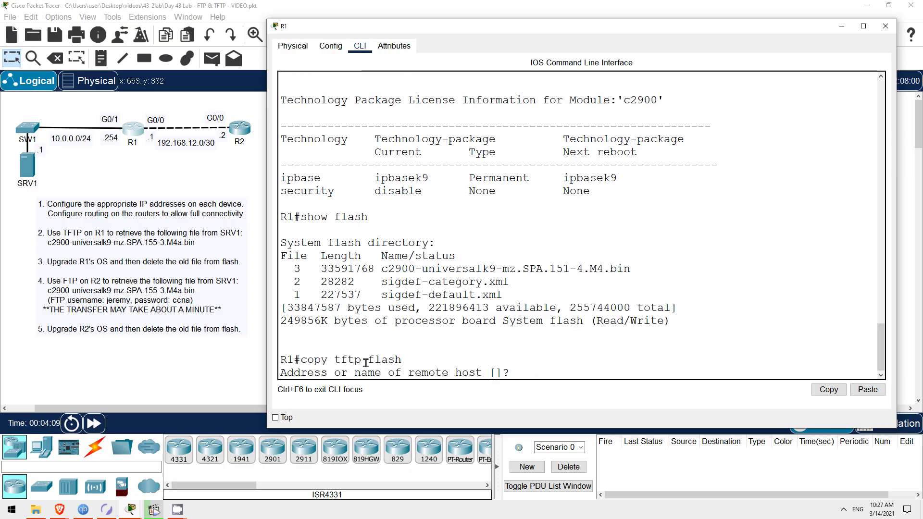
{"action": "type", "text": "10.0.0."}
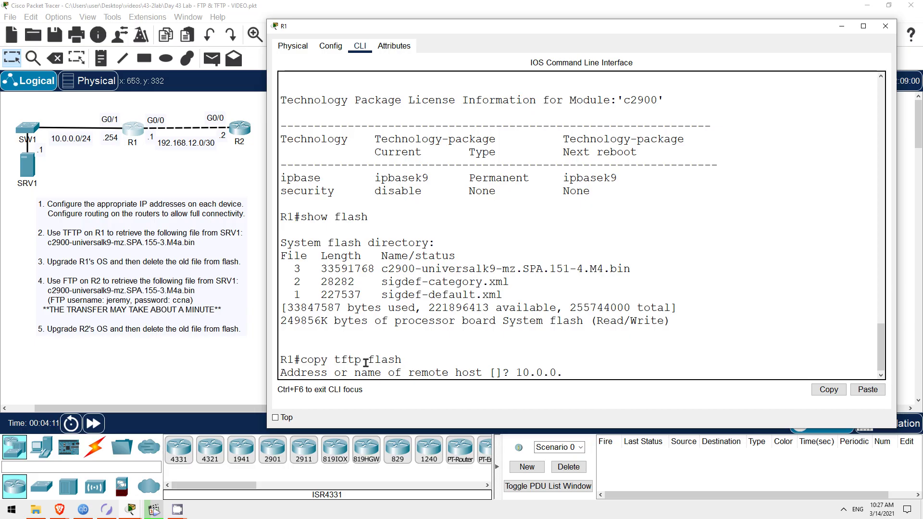
{"action": "type", "text": "1"}
{"action": "key", "text": "Return"}
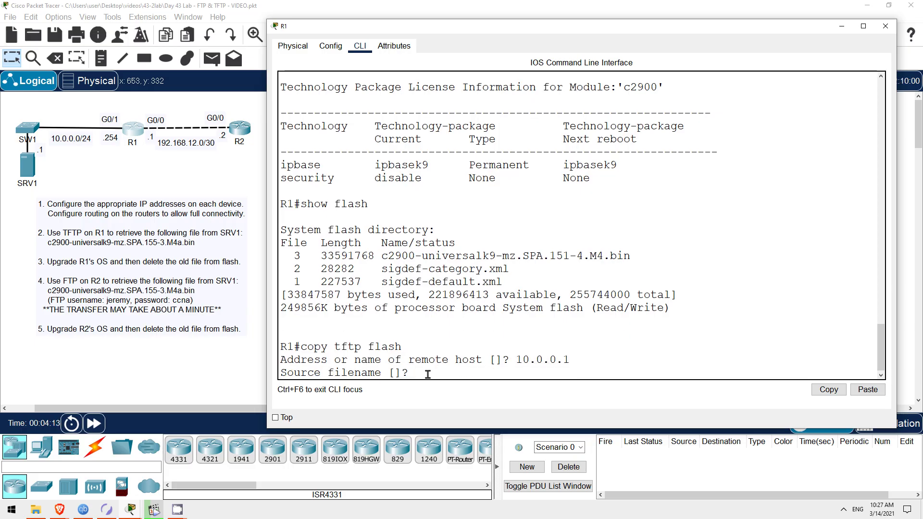
{"action": "right_click", "coordinate": [421, 371]}
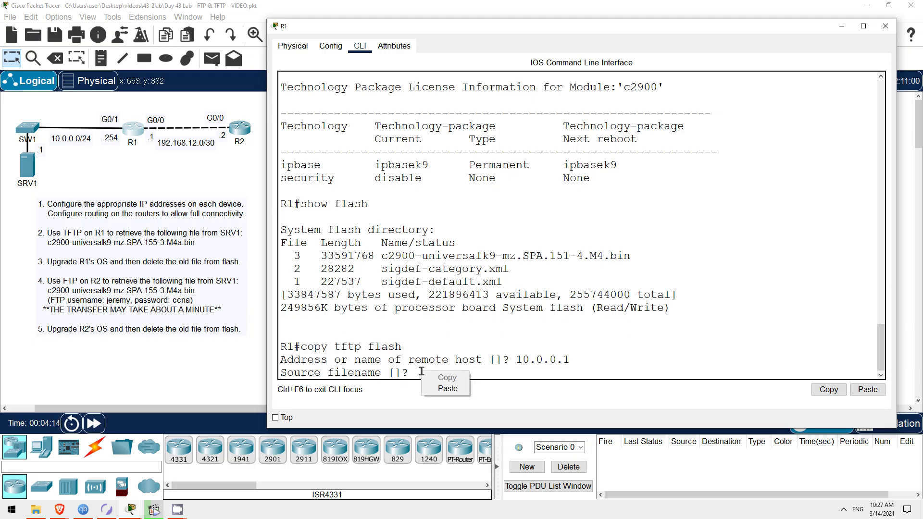
{"action": "left_click", "coordinate": [452, 389]}
{"action": "key", "text": "Return"}
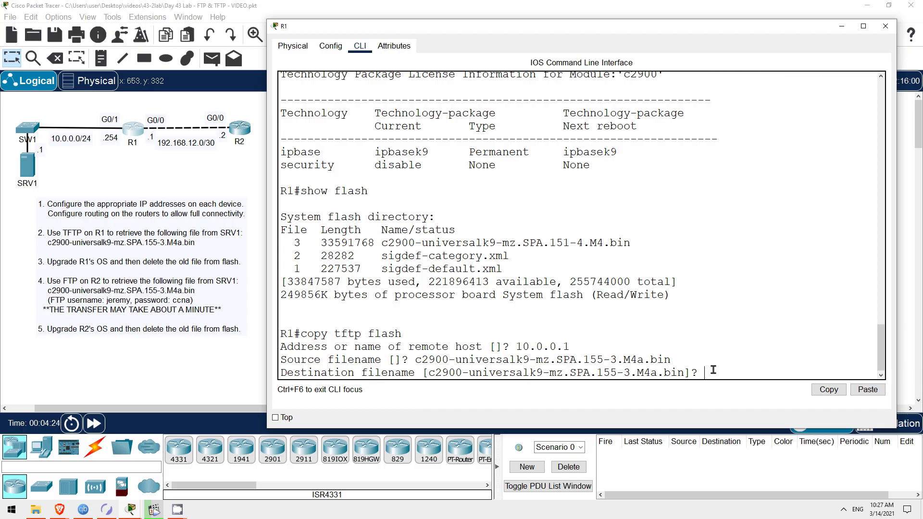
{"action": "key", "text": "Return"}
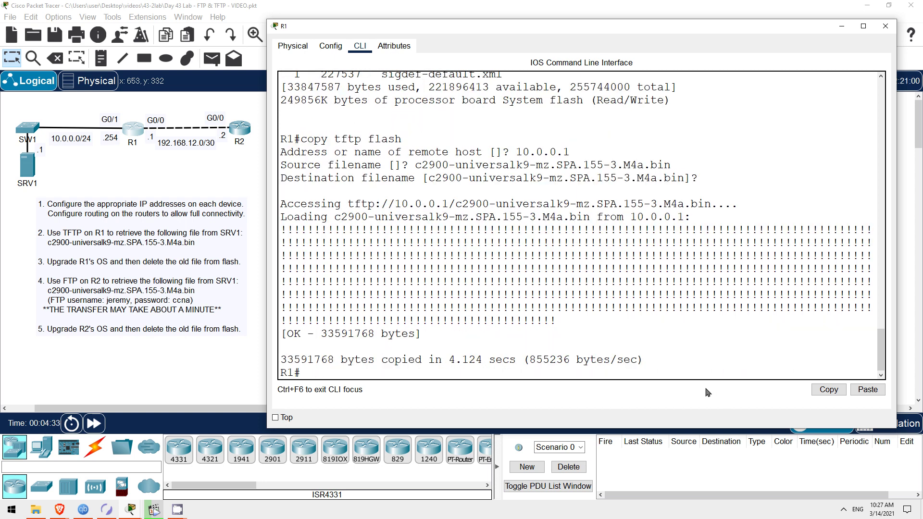
List R1's flash to confirm the new 155-3.M4a image is present.
{"action": "type", "text": "show flash"}
{"action": "key", "text": "Return"}
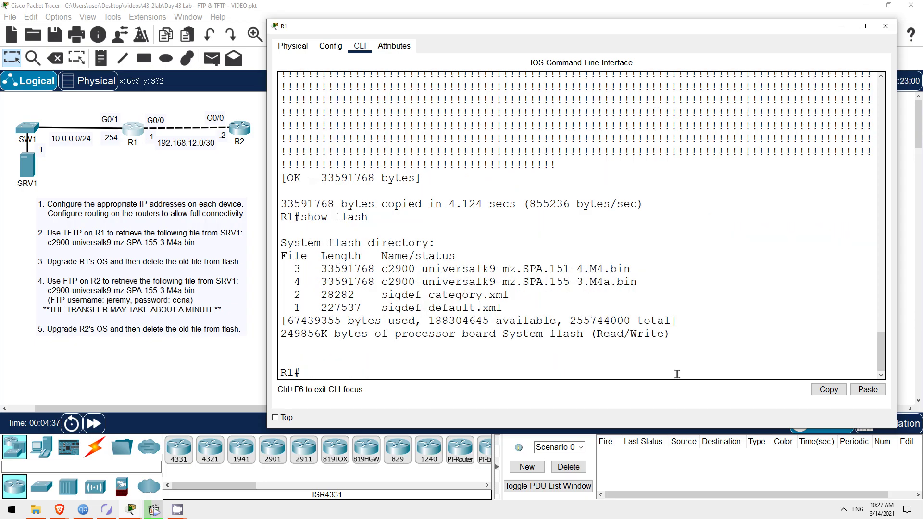
{"action": "left_click_drag", "start_coordinate": [550, 283], "coordinate": [603, 283]}
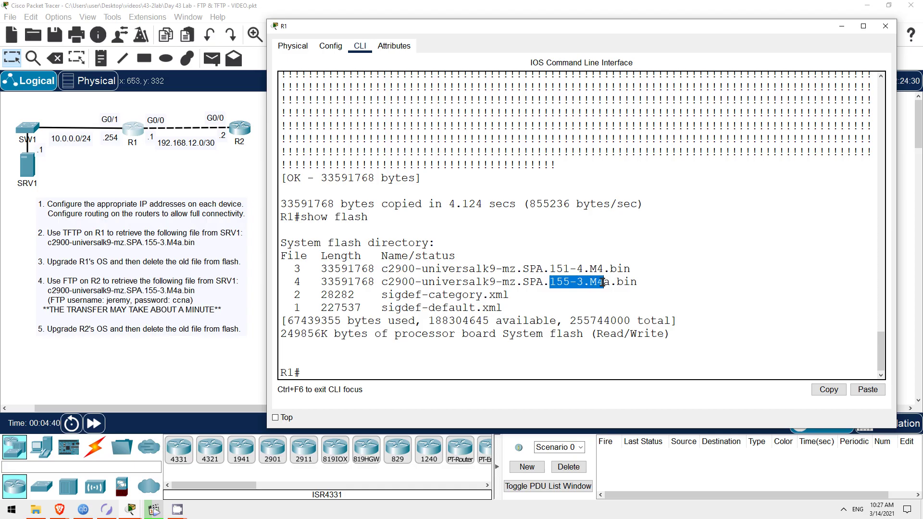
{"action": "left_click", "coordinate": [402, 371]}
Configure R1 to boot system flash c2900-universalk9-mz.SPA.155-3.M4a.bin.
{"action": "type", "text": "conf t"}
{"action": "key", "text": "Return"}
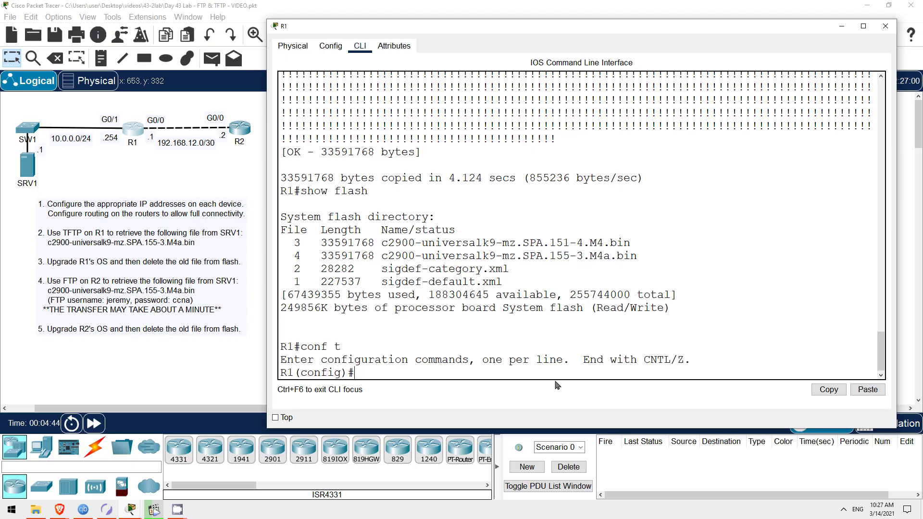
{"action": "type", "text": "boot sys"}
{"action": "key", "text": "Tab"}
{"action": "type", "text": "flash"}
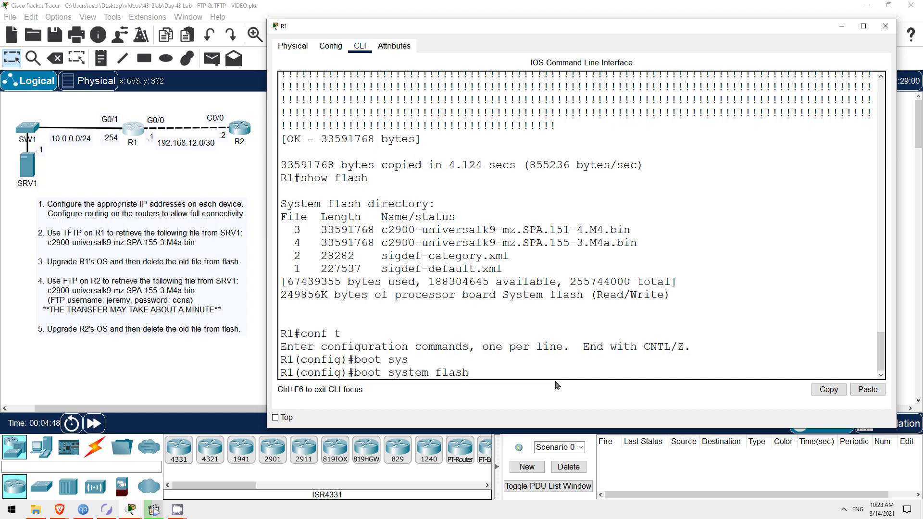
{"action": "type", "text": ":"}
{"action": "key", "text": "BackSpace"}
{"action": "right_click", "coordinate": [489, 362]}
{"action": "left_click", "coordinate": [514, 385]}
{"action": "key", "text": "Return"}
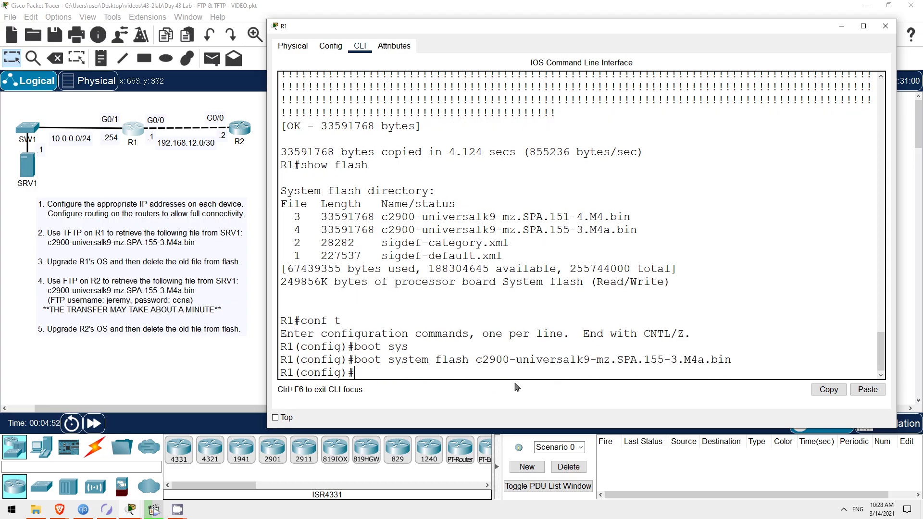
Leave configuration mode, save R1's running configuration, and reload the router.
{"action": "type", "text": "exit"}
{"action": "key", "text": "Return"}
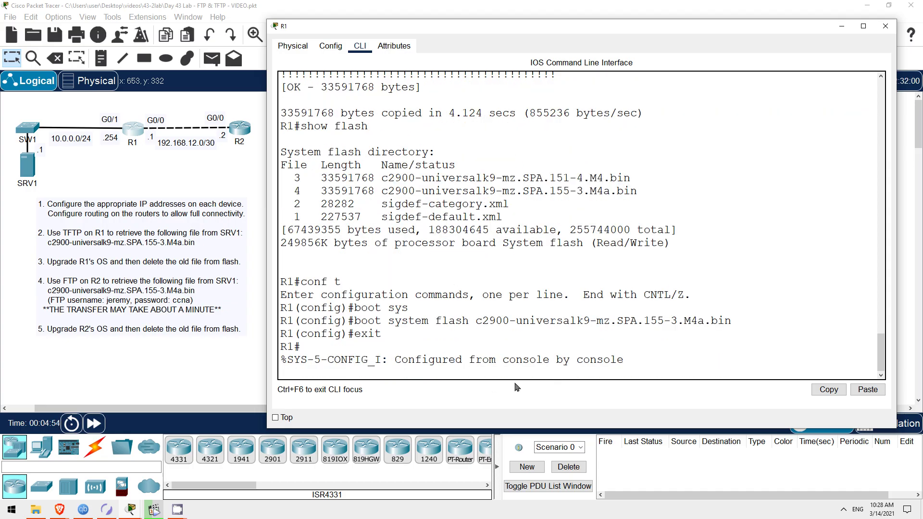
{"action": "key", "text": "Return"}
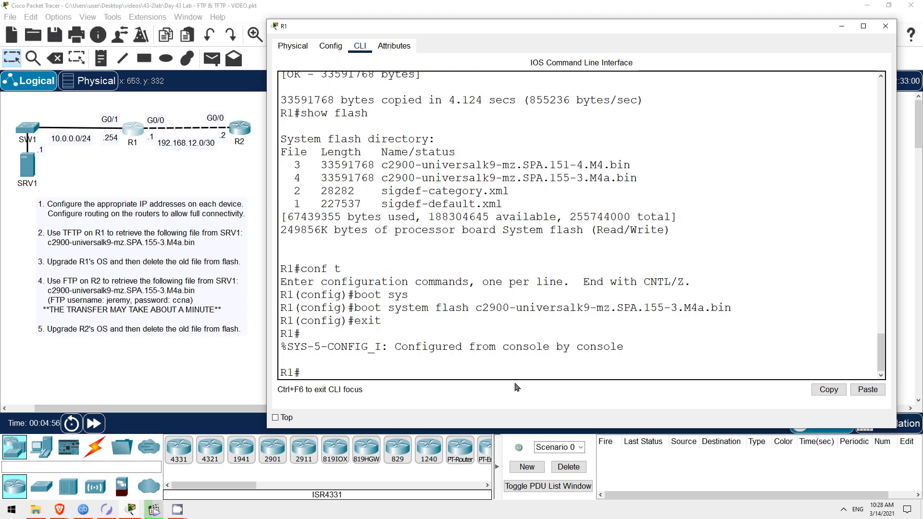
{"action": "type", "text": "write"}
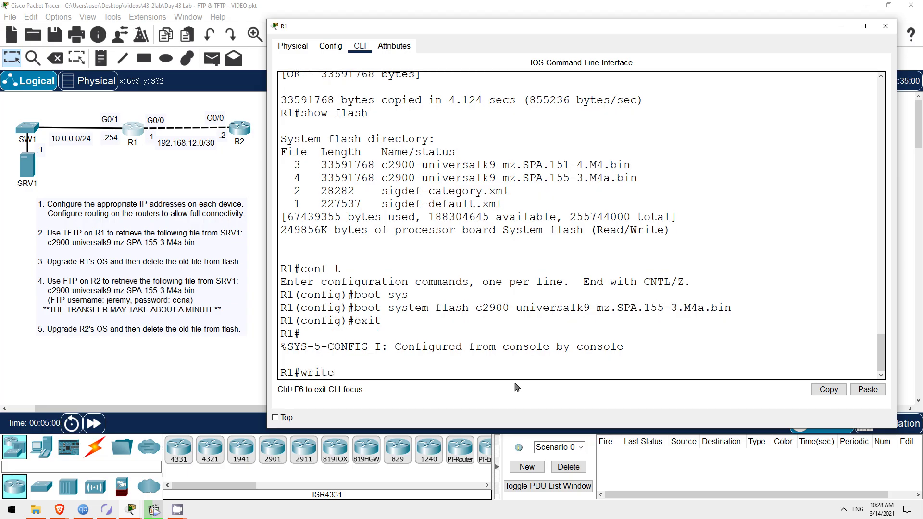
{"action": "key", "text": "Return"}
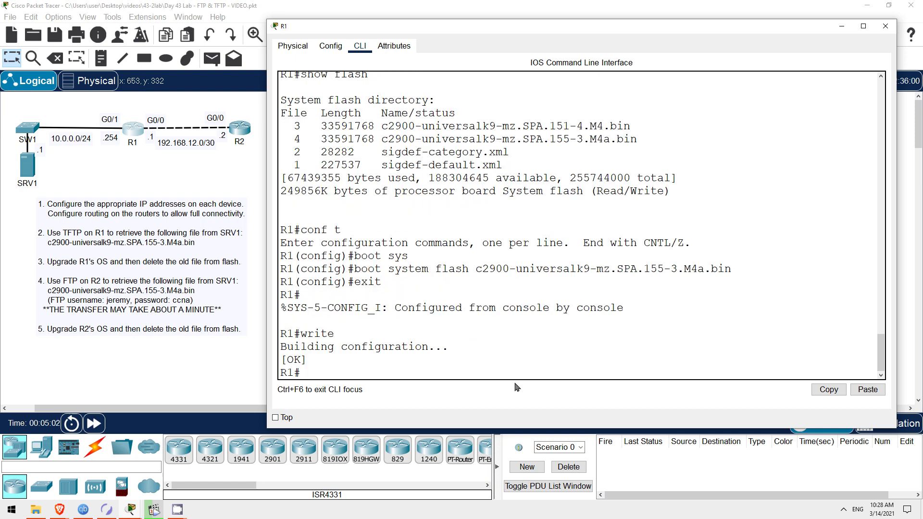
{"action": "type", "text": "reload"}
{"action": "key", "text": "Return"}
{"action": "key", "text": "Return"}
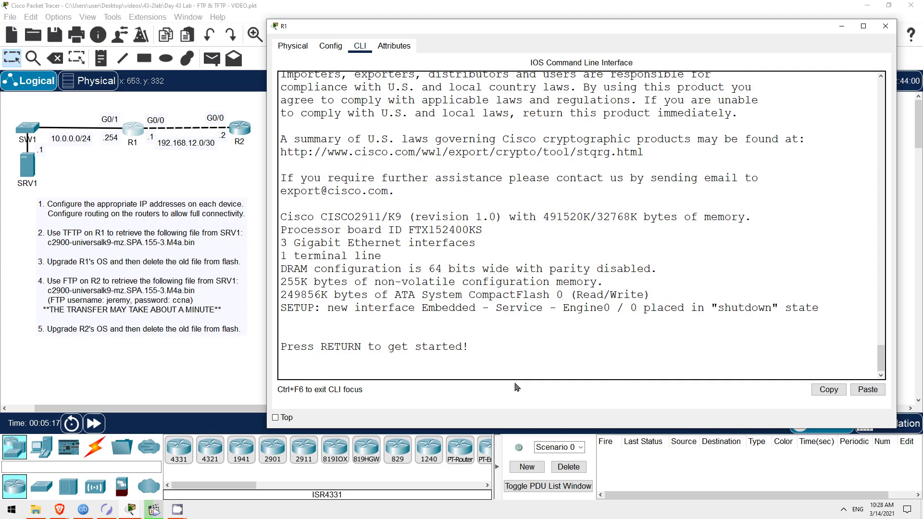
Re-enter privileged mode on R1 and confirm show version reports IOS 15.5(3)M4a.
{"action": "left_click", "coordinate": [512, 373]}
{"action": "key", "text": "Return"}
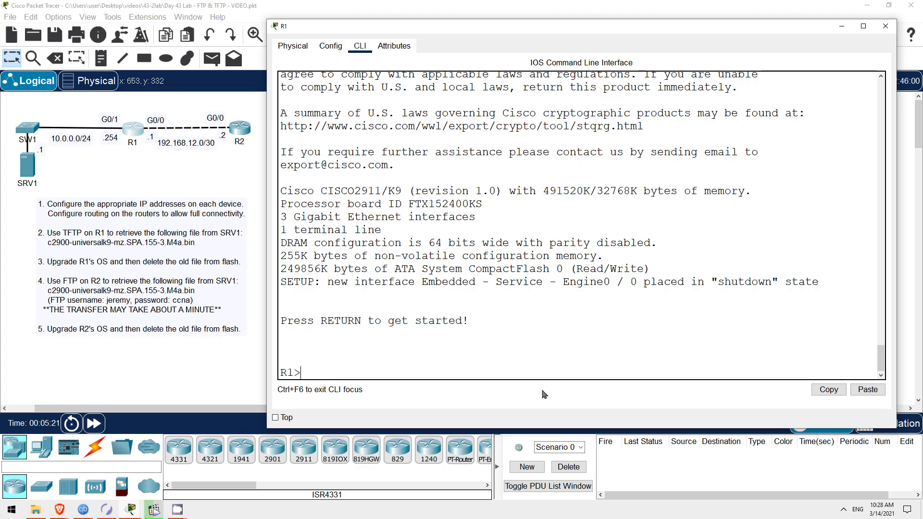
{"action": "type", "text": "en"}
{"action": "key", "text": "Return"}
{"action": "type", "text": "show ver"}
{"action": "key", "text": "Tab"}
{"action": "key", "text": "Return"}
{"action": "scroll", "coordinate": [629, 248], "scroll_direction": "up", "scroll_amount": 3}
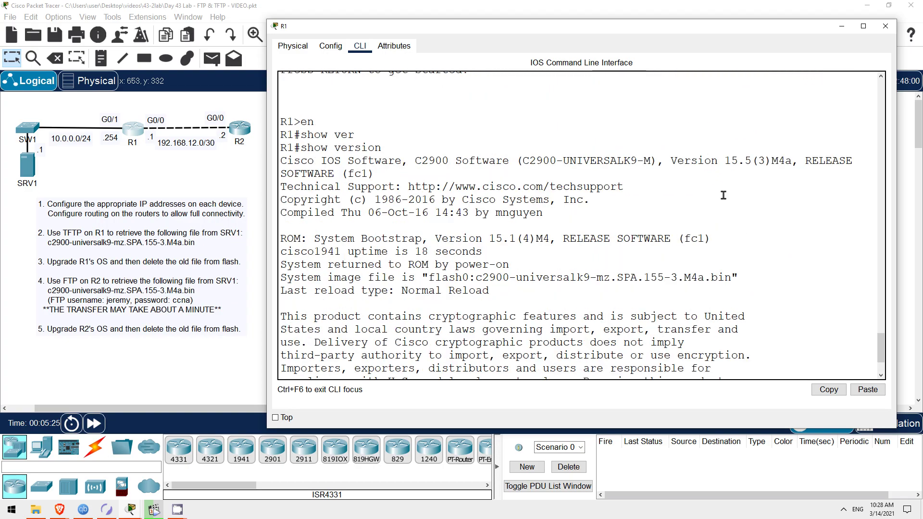
{"action": "left_click_drag", "start_coordinate": [724, 159], "coordinate": [748, 159]}
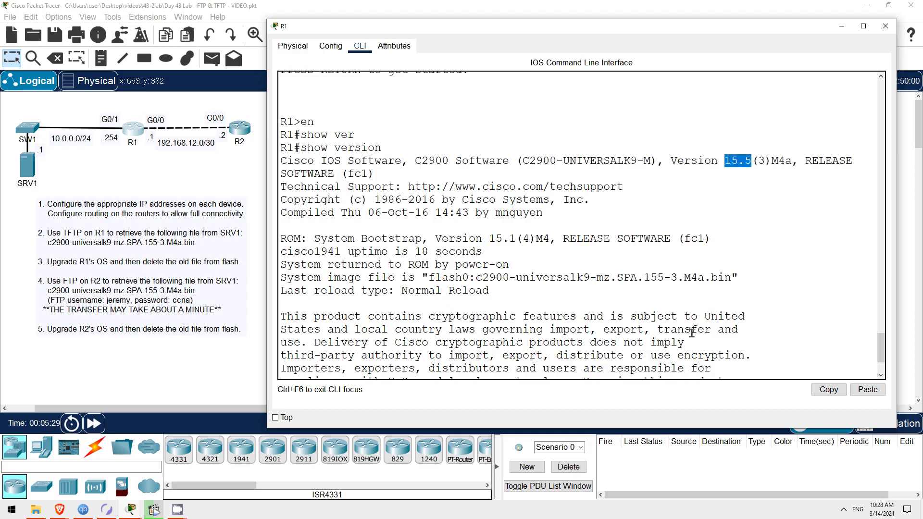
{"action": "scroll", "coordinate": [662, 336], "scroll_direction": "down", "scroll_amount": 3}
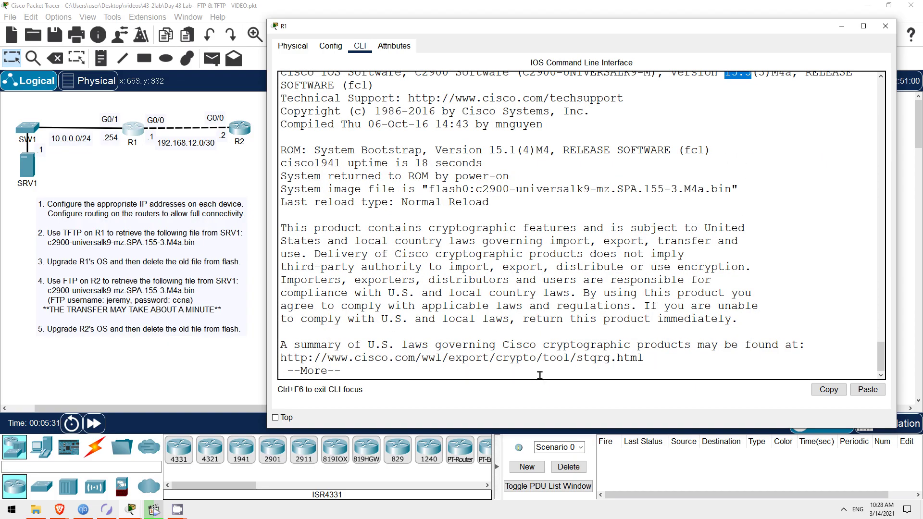
{"action": "key", "text": "space"}
{"action": "key", "text": "space"}
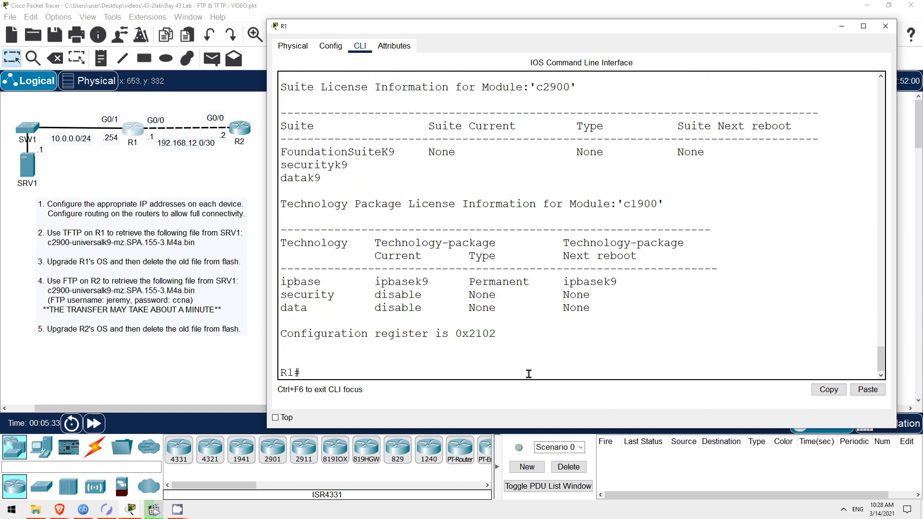
List R1's flash and copy the old c2900-universalk9-mz.SPA.151-4.M4.bin filename.
{"action": "type", "text": "show flash"}
{"action": "key", "text": "Return"}
{"action": "left_click_drag", "start_coordinate": [382, 269], "coordinate": [627, 268]}
{"action": "key", "text": "ctrl+c"}
{"action": "right_click", "coordinate": [628, 268]}
{"action": "left_click", "coordinate": [634, 271]}
{"action": "left_click", "coordinate": [474, 373]}
Delete the old 151-4 image from flash, then copy the remaining 155-3 image filename.
{"action": "type", "text": "delet"}
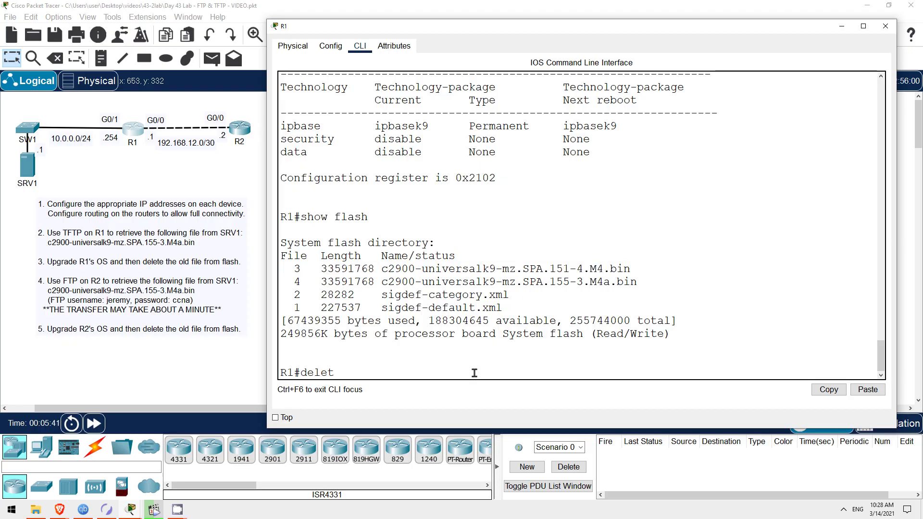
{"action": "type", "text": "e flash:"}
{"action": "right_click", "coordinate": [474, 373]}
{"action": "left_click", "coordinate": [491, 391]}
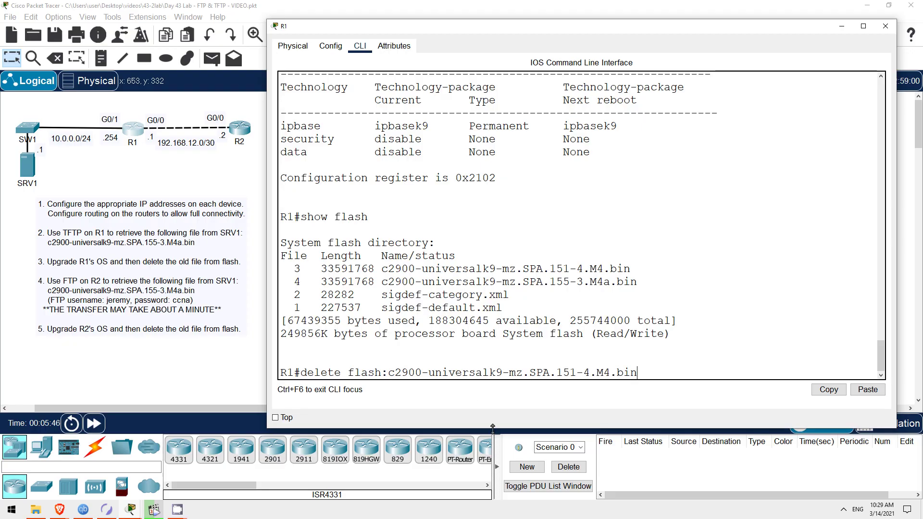
{"action": "key", "text": "Return"}
{"action": "key", "text": "Return"}
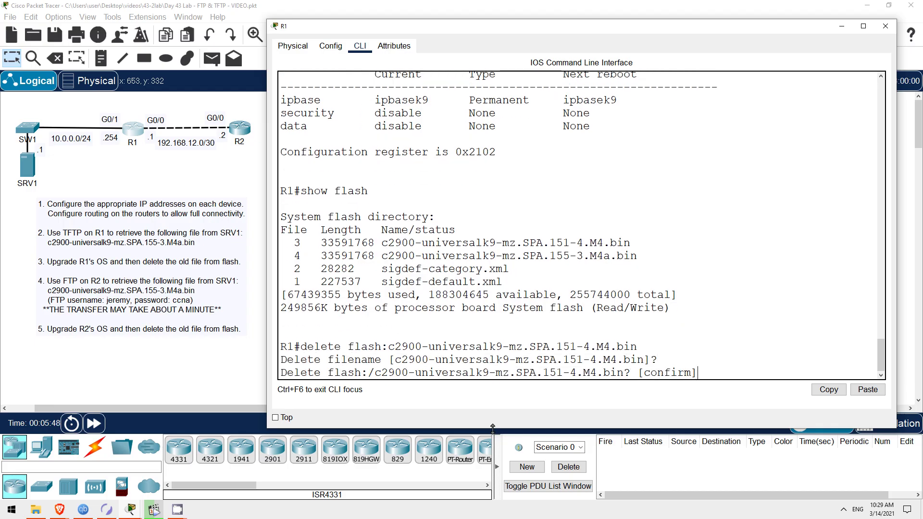
{"action": "key", "text": "Return"}
{"action": "type", "text": "show flash"}
{"action": "key", "text": "Return"}
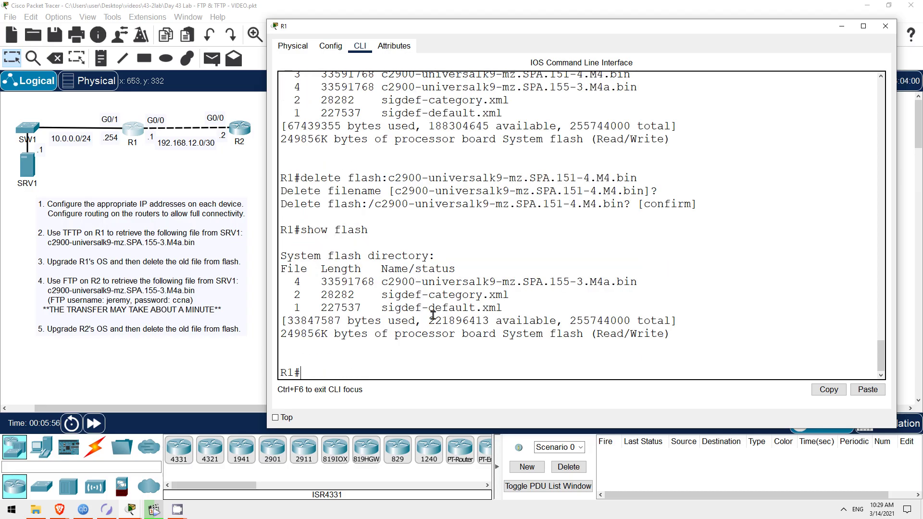
{"action": "left_click_drag", "start_coordinate": [382, 282], "coordinate": [634, 284]}
{"action": "right_click", "coordinate": [629, 284]}
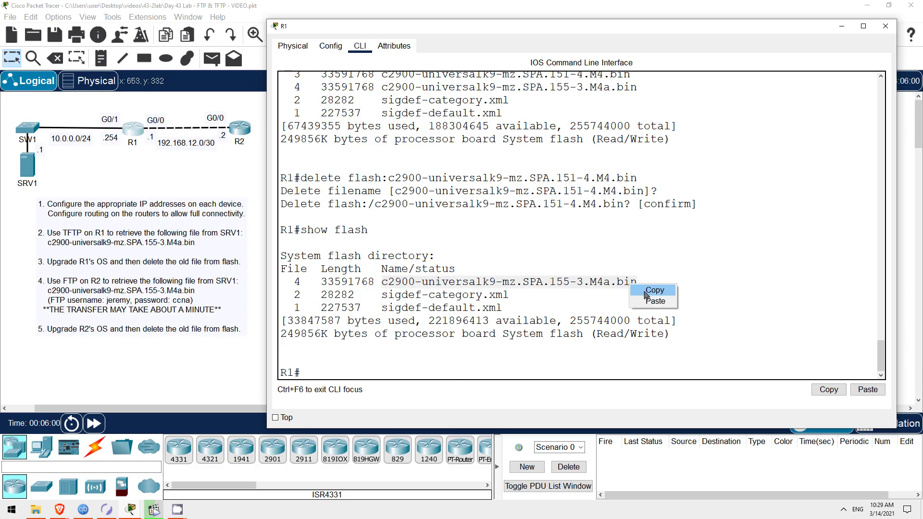
{"action": "left_click", "coordinate": [645, 291]}
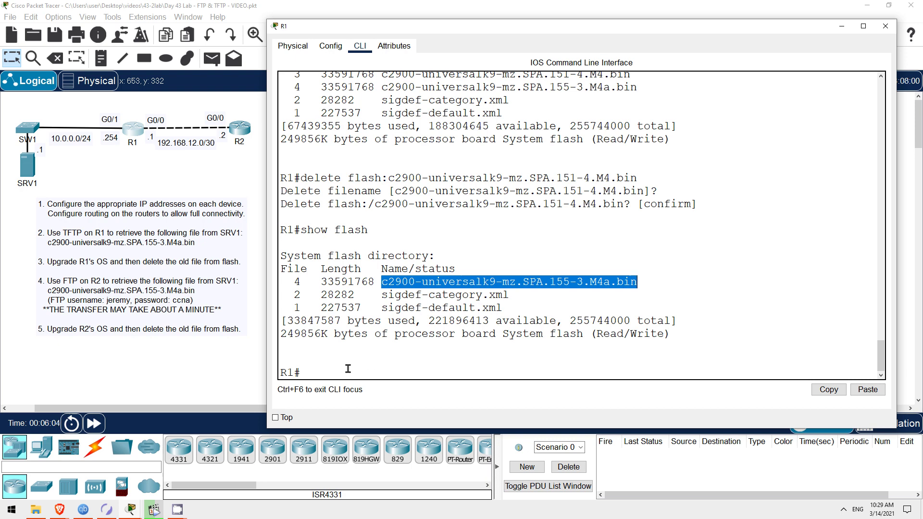
Open R2's CLI, enter privileged mode, and check show version reports IOS 15.1(4)M4.
{"action": "left_click", "coordinate": [255, 373]}
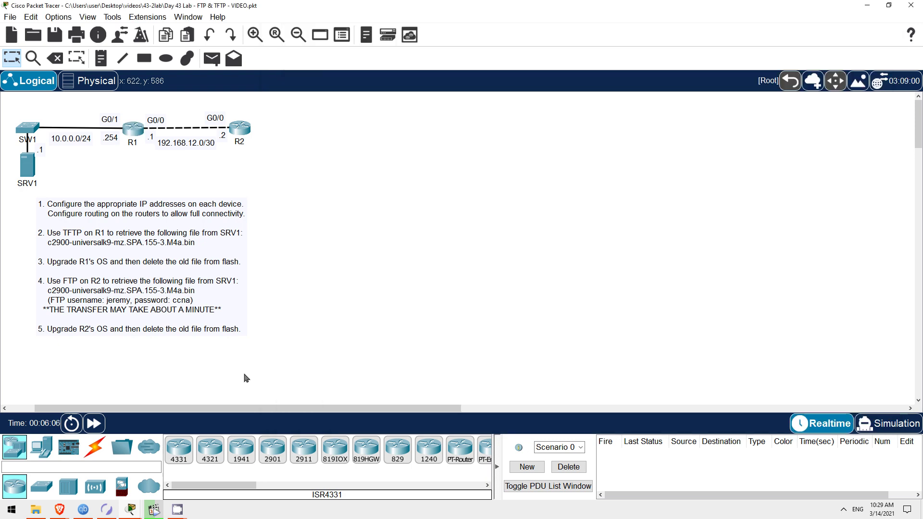
{"action": "left_click", "coordinate": [240, 128]}
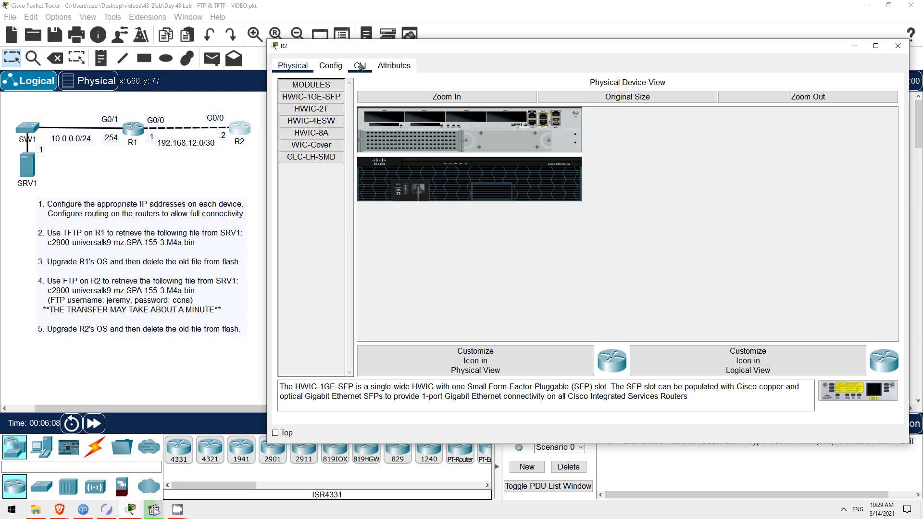
{"action": "left_click", "coordinate": [360, 66]}
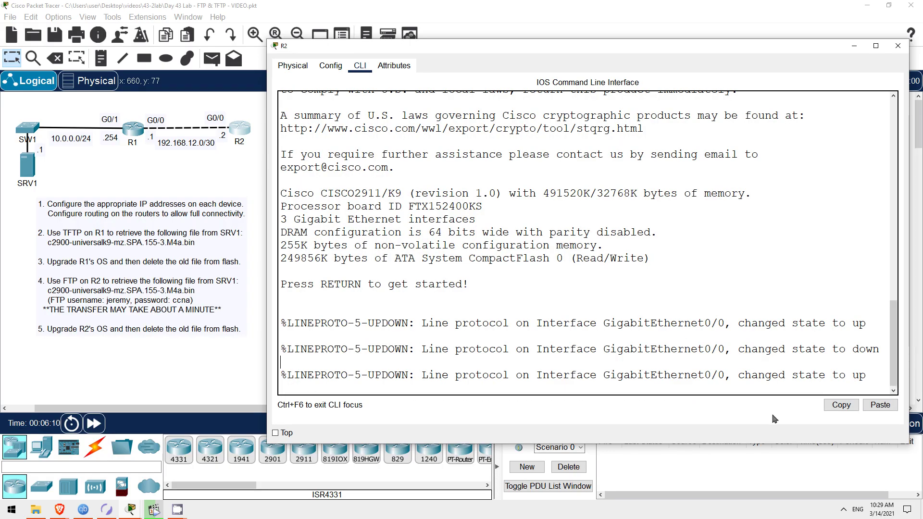
{"action": "key", "text": "Return"}
{"action": "key", "text": "Return"}
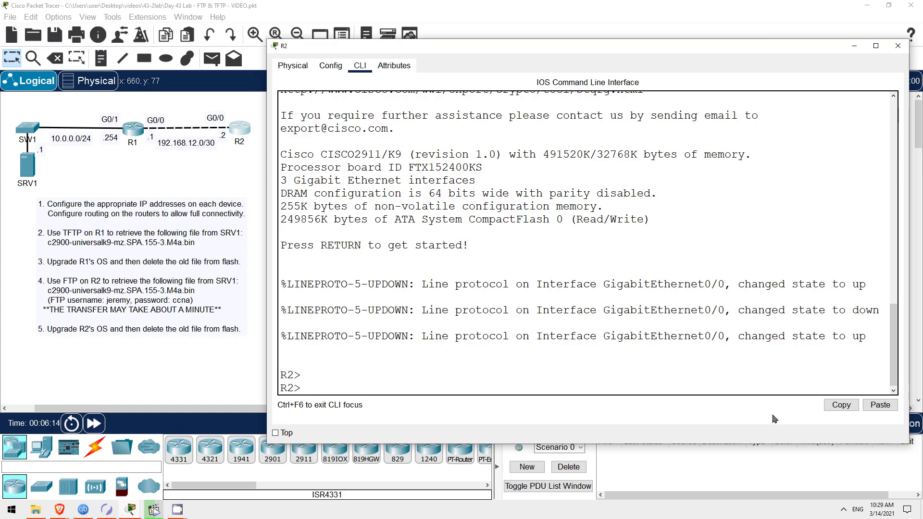
{"action": "type", "text": "en"}
{"action": "key", "text": "Return"}
{"action": "type", "text": "show ver"}
{"action": "key", "text": "Tab"}
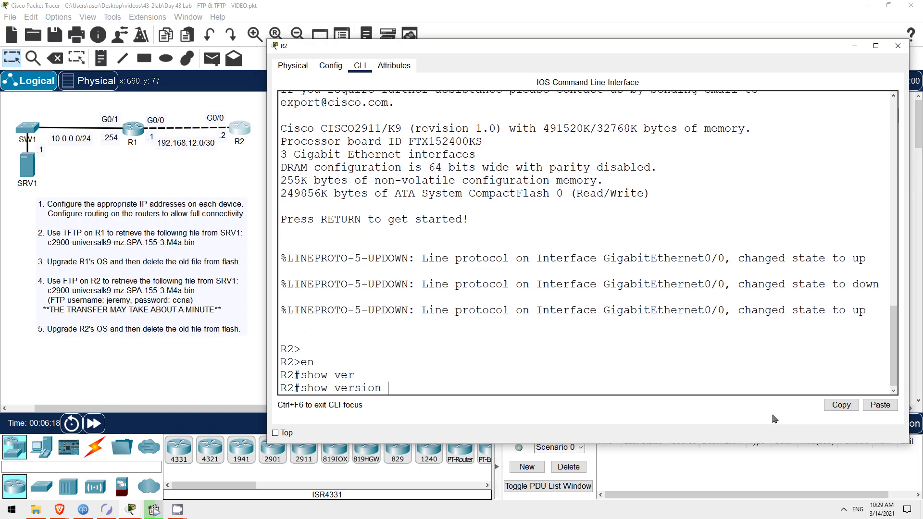
{"action": "key", "text": "Return"}
{"action": "scroll", "coordinate": [673, 236], "scroll_direction": "up", "scroll_amount": 2}
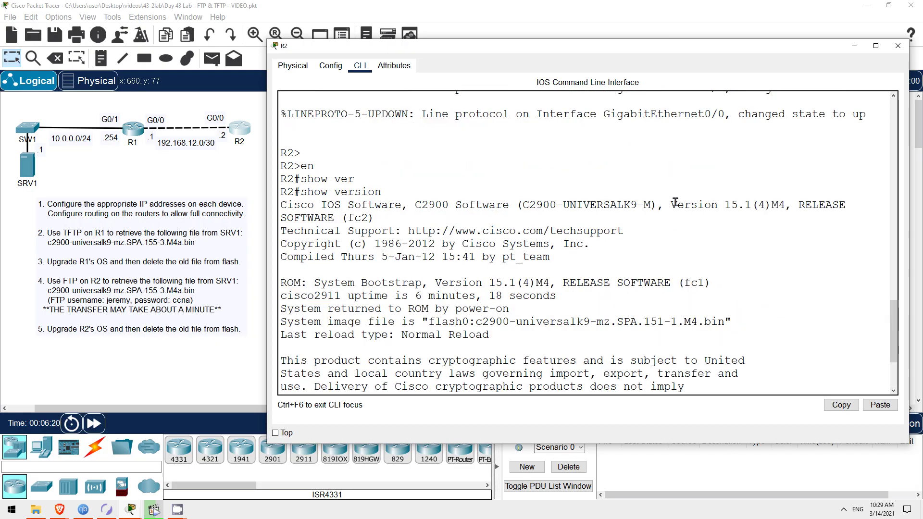
{"action": "left_click_drag", "start_coordinate": [671, 206], "coordinate": [750, 210]}
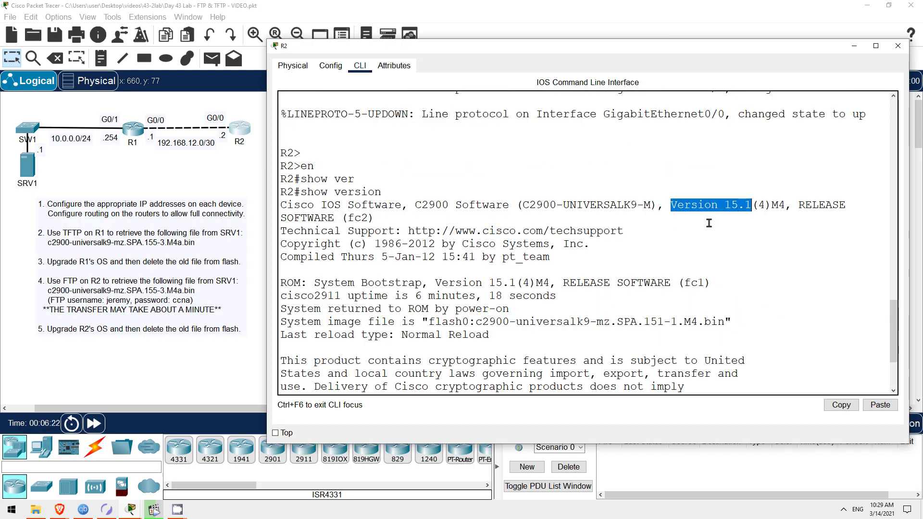
{"action": "left_click", "coordinate": [665, 237]}
{"action": "scroll", "coordinate": [665, 237], "scroll_direction": "down", "scroll_amount": 3}
{"action": "key", "text": "space"}
{"action": "key", "text": "space"}
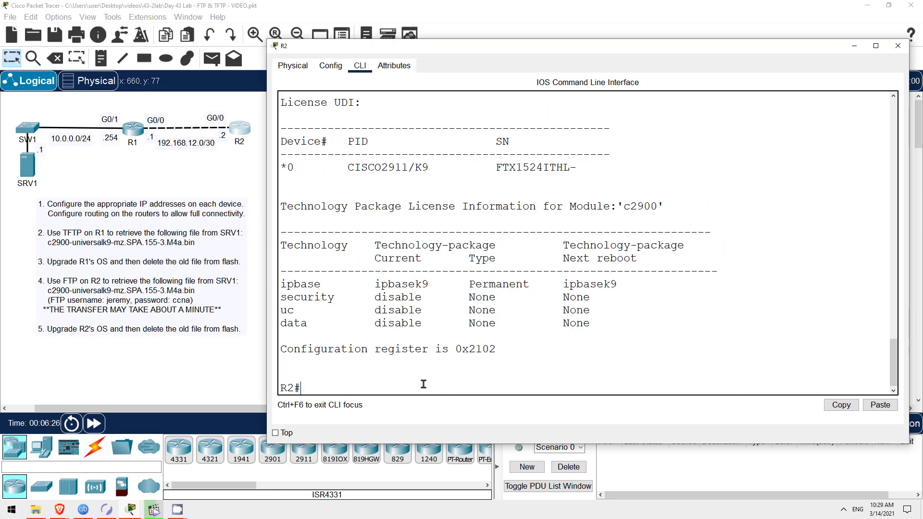
Set R2's ip ftp username and ip ftp password in global configuration, then exit.
{"action": "type", "text": "conf t"}
{"action": "key", "text": "Return"}
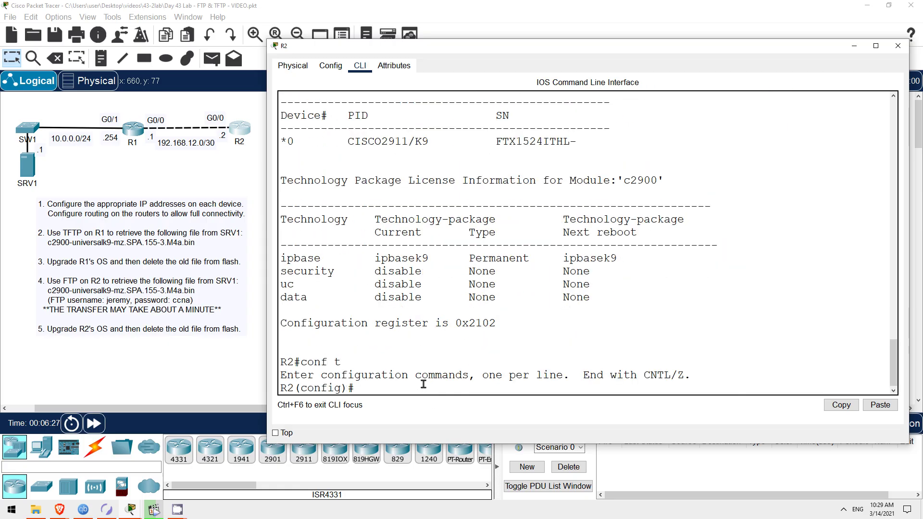
{"action": "type", "text": "ip ftp user"}
{"action": "key", "text": "Tab"}
{"action": "type", "text": "jeremy"}
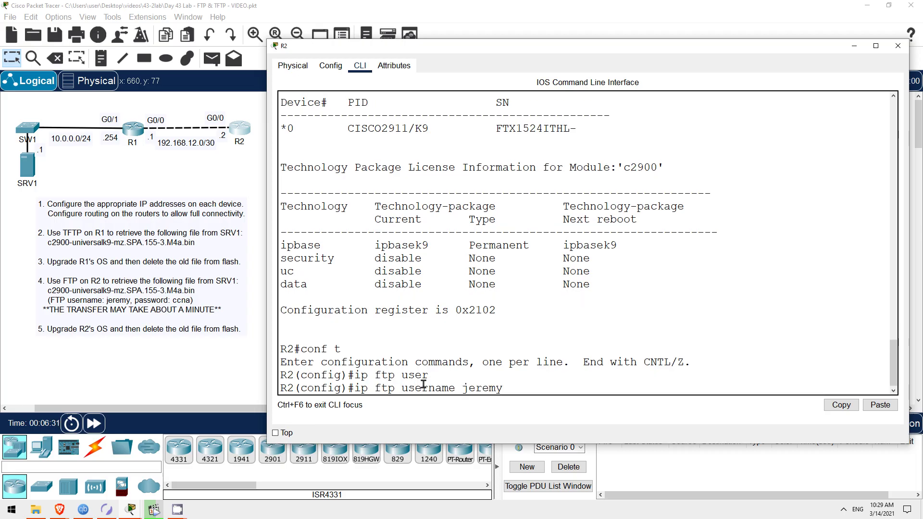
{"action": "key", "text": "Return"}
{"action": "type", "text": "ip ft"}
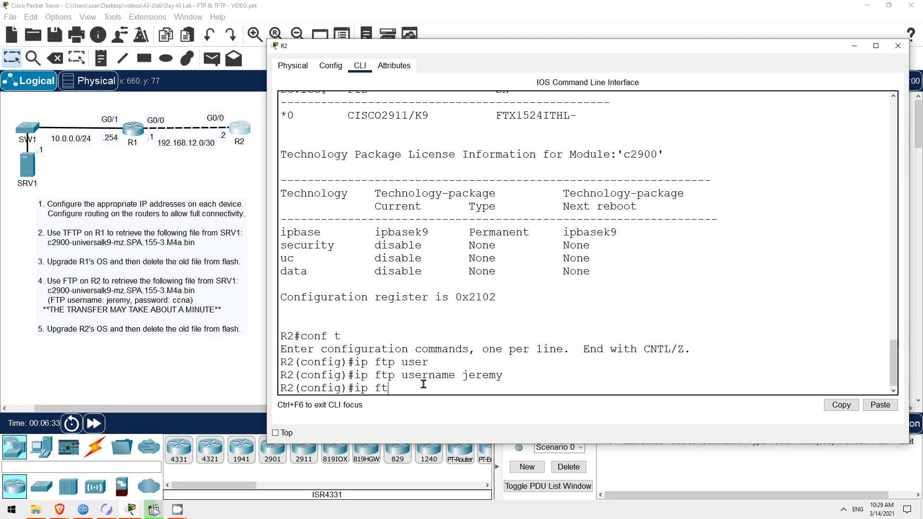
{"action": "type", "text": "p passw"}
{"action": "key", "text": "Tab"}
{"action": "type", "text": "ccna"}
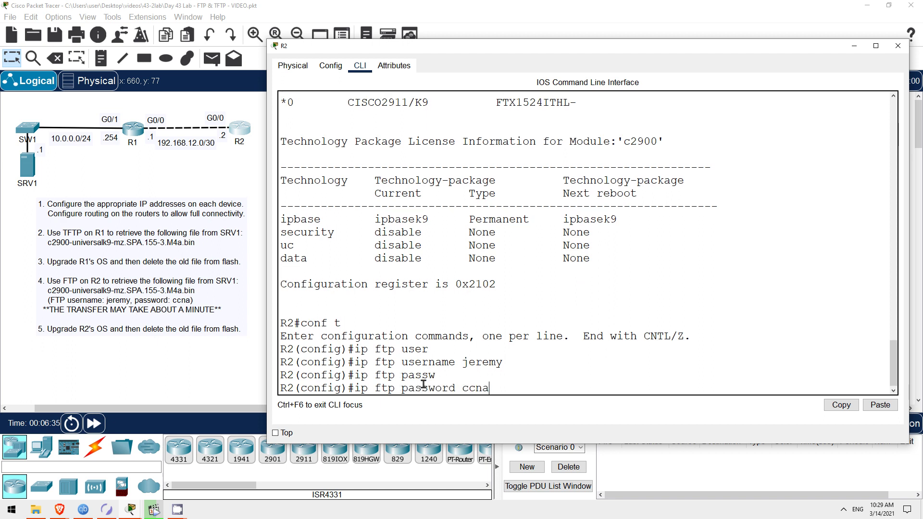
{"action": "key", "text": "Return"}
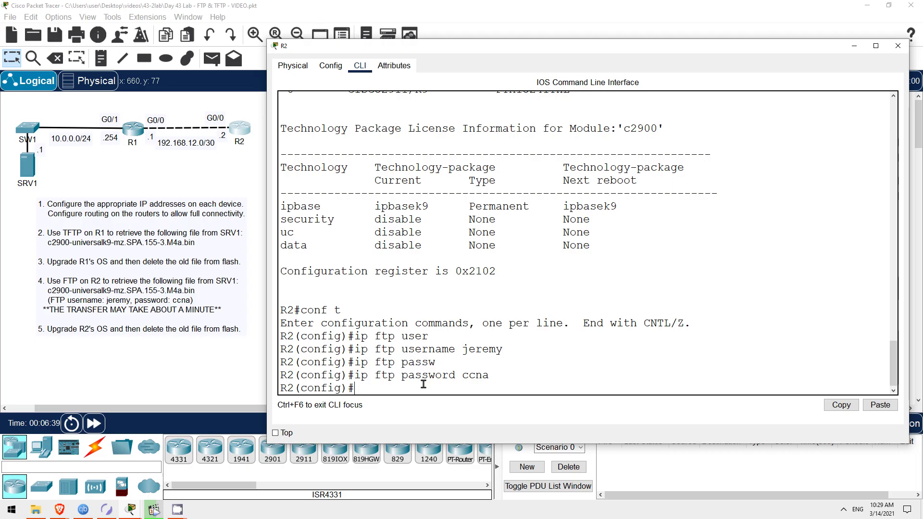
{"action": "type", "text": "exit"}
{"action": "key", "text": "Return"}
{"action": "key", "text": "Return"}
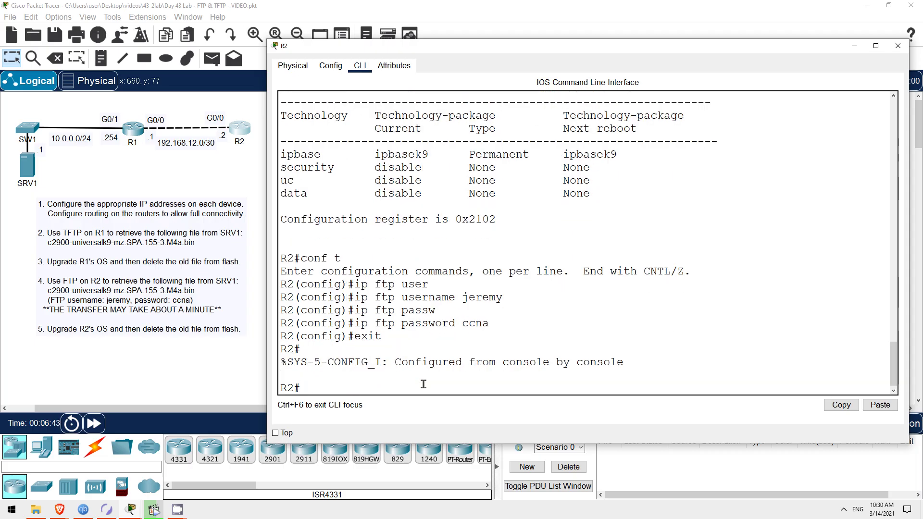
Copy c2900-universalk9-mz.SPA.155-3.M4a.bin from FTP server 10.0.0.1 into R2's flash under its default name.
{"action": "type", "text": "copy ftp flash"}
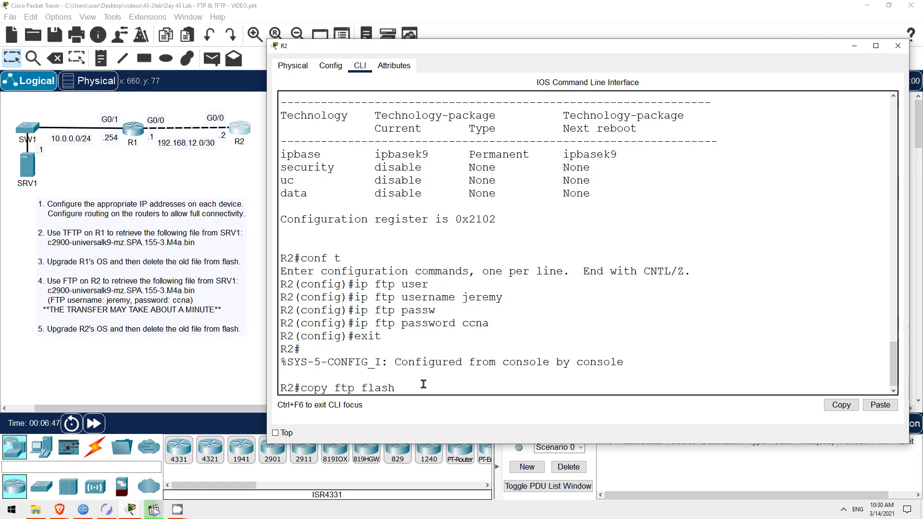
{"action": "key", "text": "Return"}
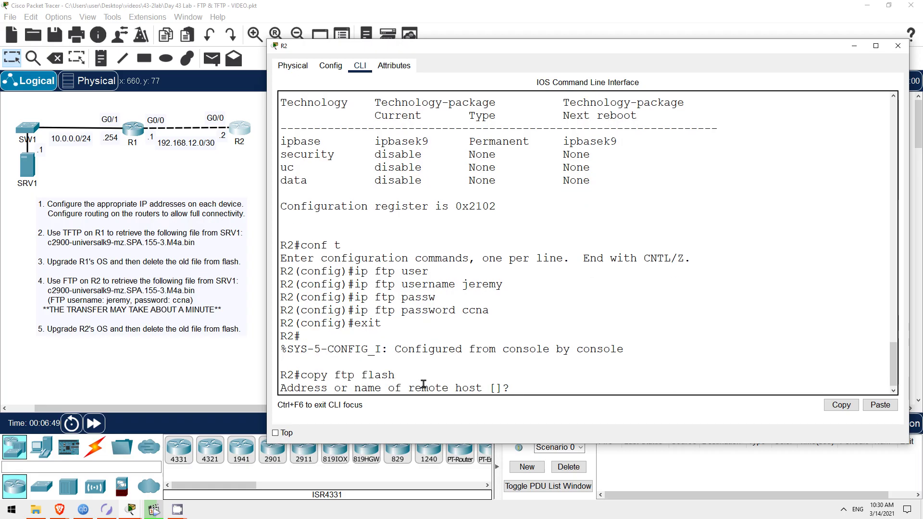
{"action": "type", "text": "10.0.0.1"}
{"action": "key", "text": "Return"}
{"action": "right_click", "coordinate": [422, 389]}
{"action": "left_click", "coordinate": [452, 408]}
{"action": "key", "text": "Return"}
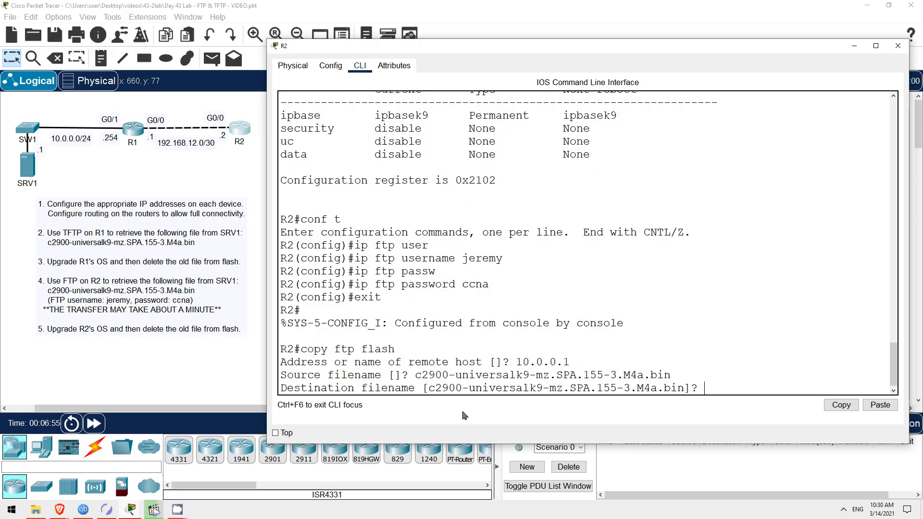
{"action": "key", "text": "Return"}
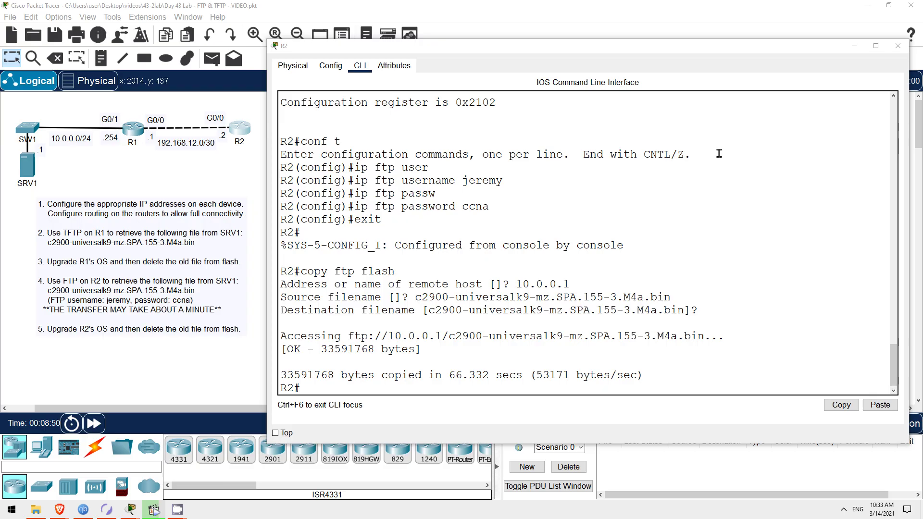
Run show flash on R2 to confirm both the 151-4 and 155-3.M4a images are listed.
{"action": "key", "text": "Return"}
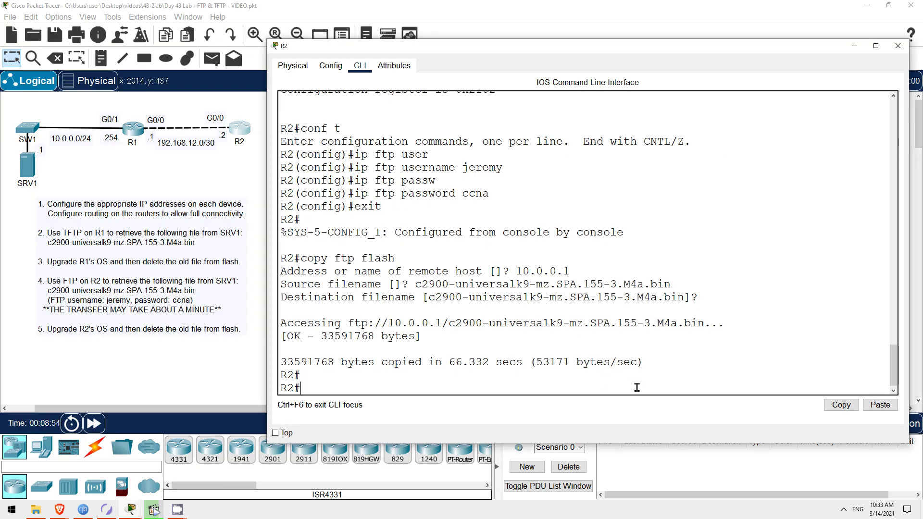
{"action": "type", "text": "show flash"}
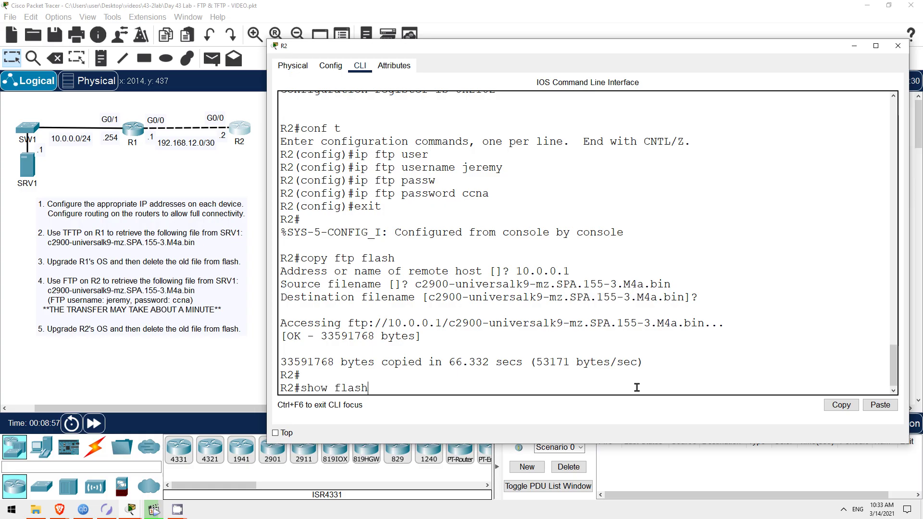
{"action": "key", "text": "Return"}
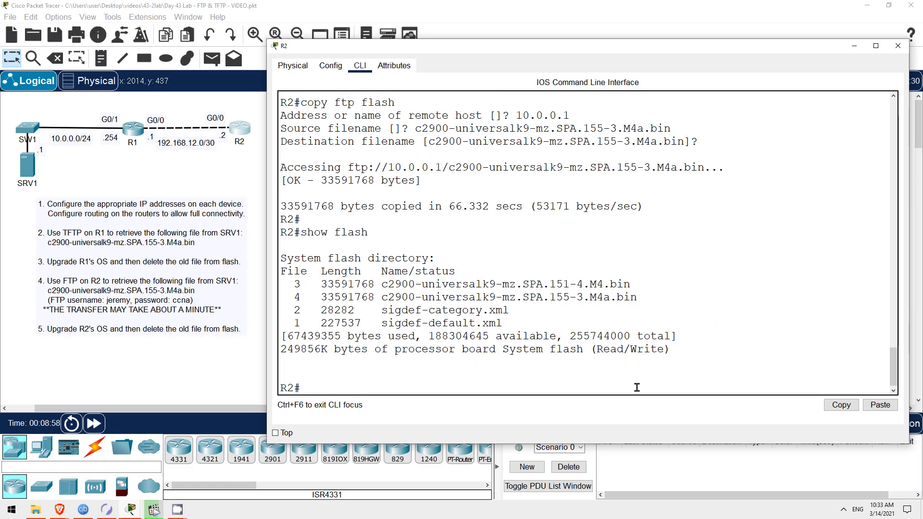
{"action": "left_click_drag", "start_coordinate": [384, 299], "coordinate": [638, 298]}
{"action": "key", "text": "ctrl+c"}
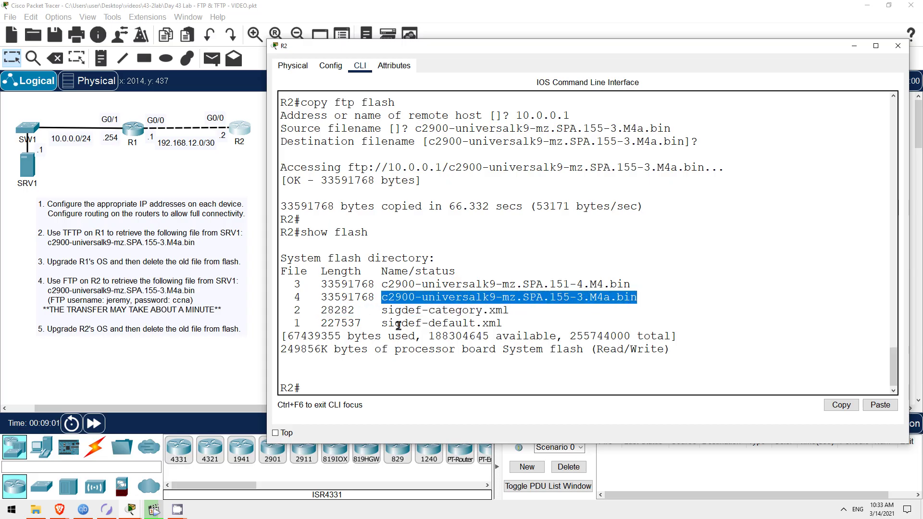
{"action": "left_click", "coordinate": [370, 386]}
Set R2 to boot system from flash image c2900-universalk9-mz.SPA.155-3.M4a.bin.
{"action": "type", "text": "conf"}
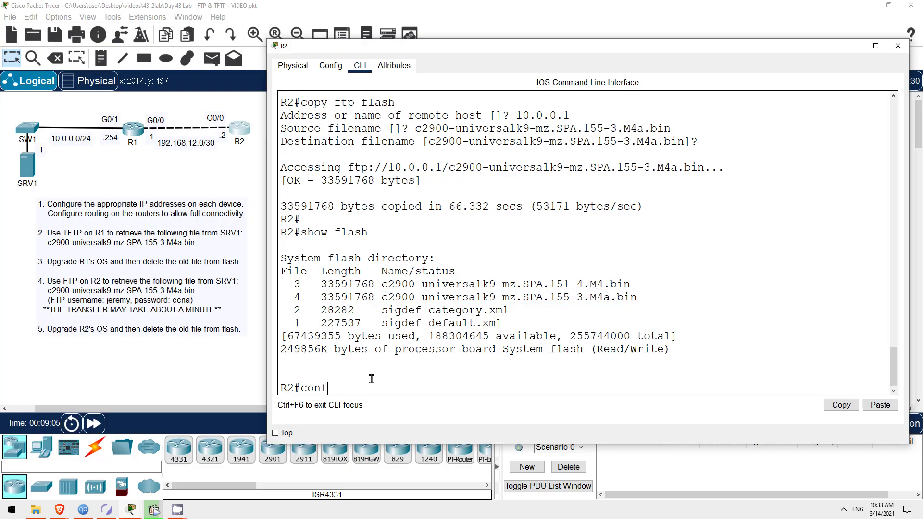
{"action": "type", "text": " t"}
{"action": "key", "text": "Return"}
{"action": "type", "text": "boot syus"}
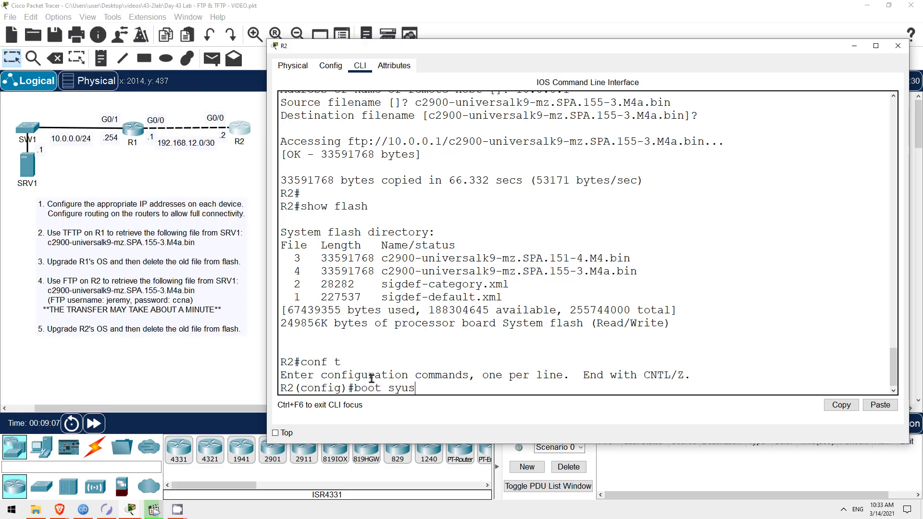
{"action": "key", "text": "BackSpace"}
{"action": "key", "text": "BackSpace"}
{"action": "type", "text": "s"}
{"action": "key", "text": "Tab"}
{"action": "type", "text": "flash"}
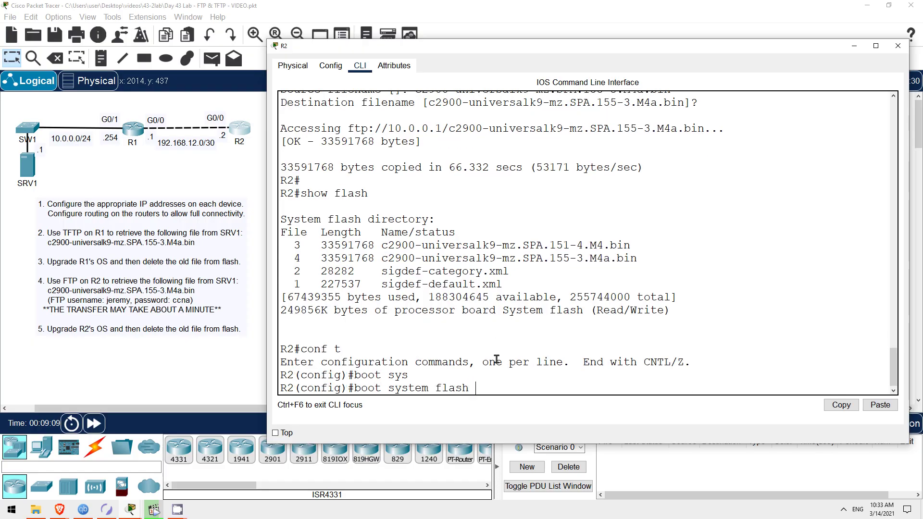
{"action": "right_click", "coordinate": [479, 385]}
{"action": "left_click", "coordinate": [504, 406]}
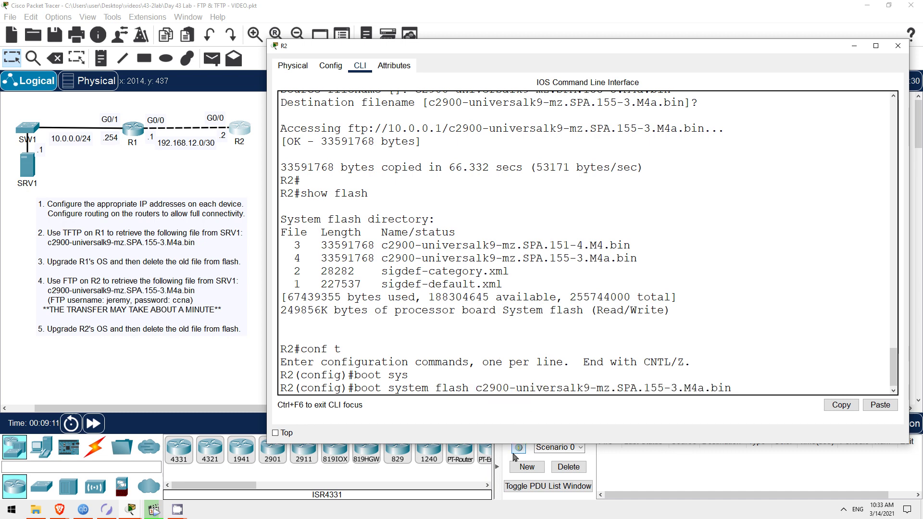
{"action": "key", "text": "Return"}
Save R2's configuration with write and reload the router.
{"action": "type", "text": "exit"}
{"action": "key", "text": "Return"}
{"action": "key", "text": "Return"}
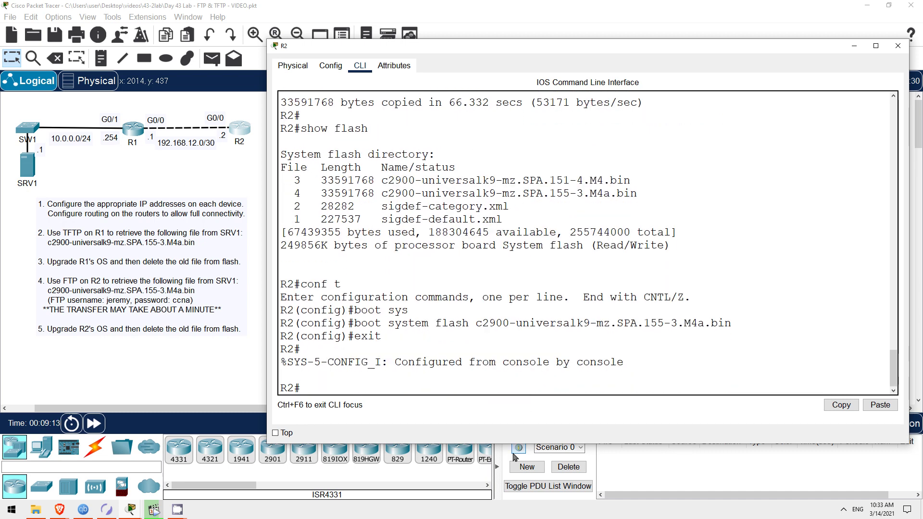
{"action": "type", "text": "write"}
{"action": "key", "text": "Return"}
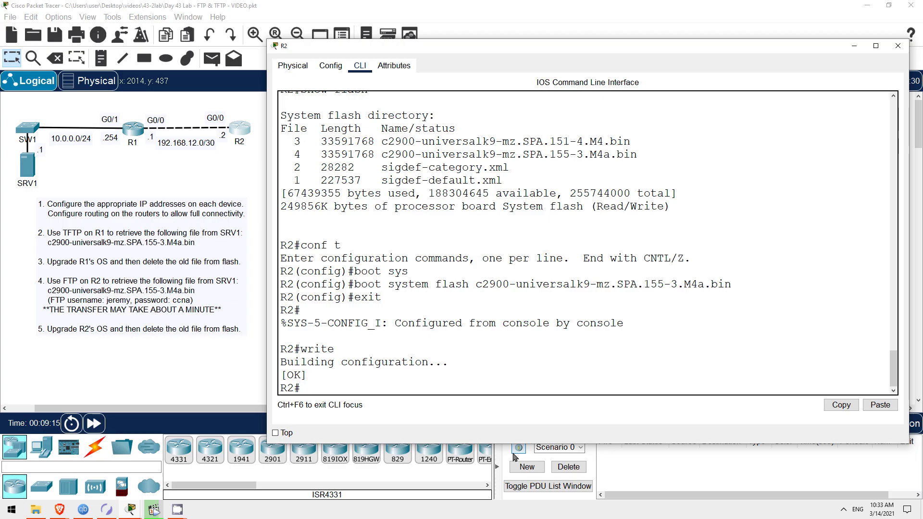
{"action": "type", "text": "reload"}
{"action": "key", "text": "Return"}
{"action": "key", "text": "Return"}
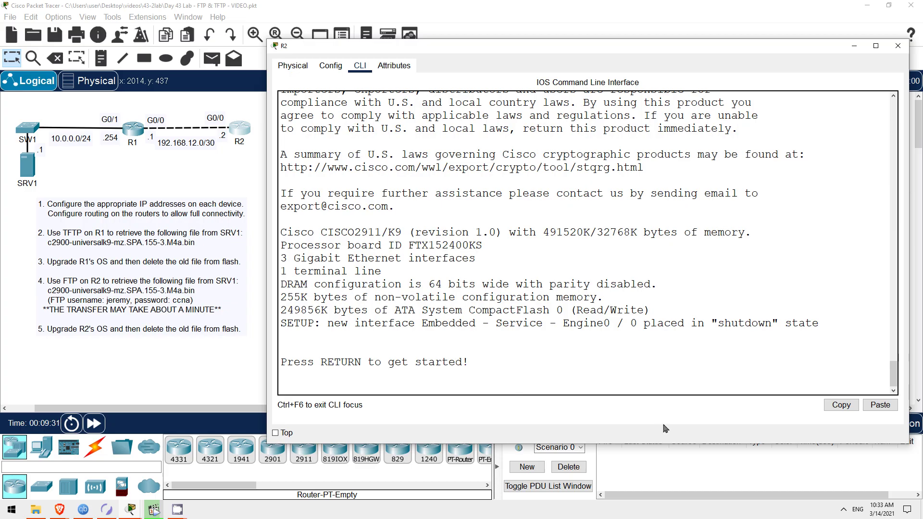
Enter privileged mode and confirm with show version that R2 runs 15.5(3)M4a.
{"action": "key", "text": "Return"}
{"action": "key", "text": "Return"}
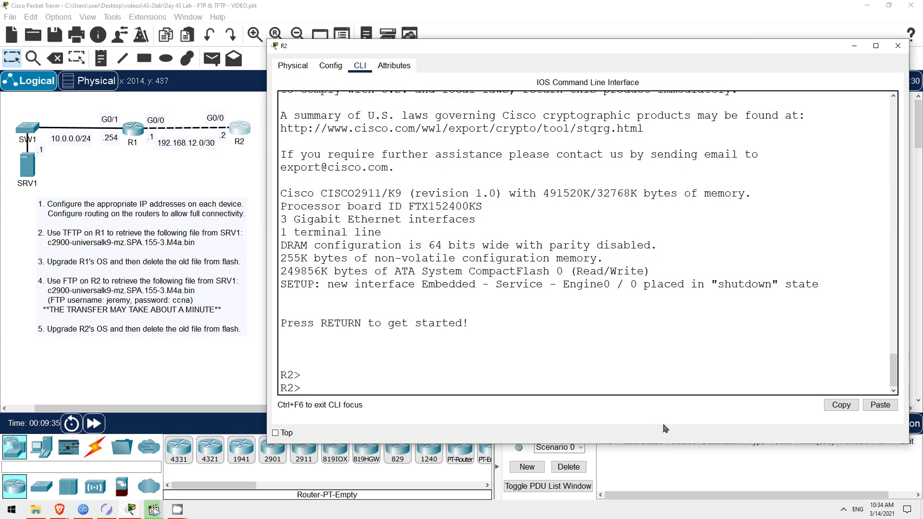
{"action": "type", "text": "en"}
{"action": "key", "text": "Return"}
{"action": "type", "text": "show vers"}
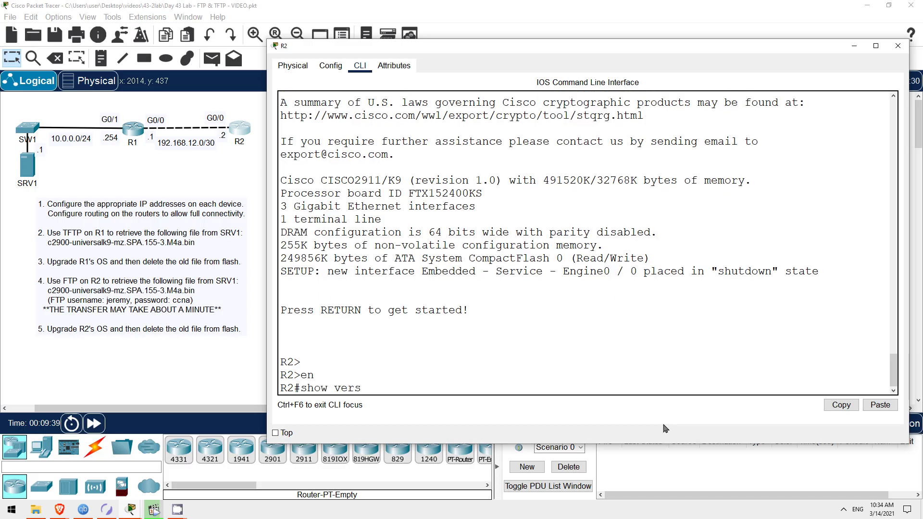
{"action": "type", "text": "ion"}
{"action": "key", "text": "Return"}
{"action": "scroll", "coordinate": [638, 244], "scroll_direction": "up", "scroll_amount": 2}
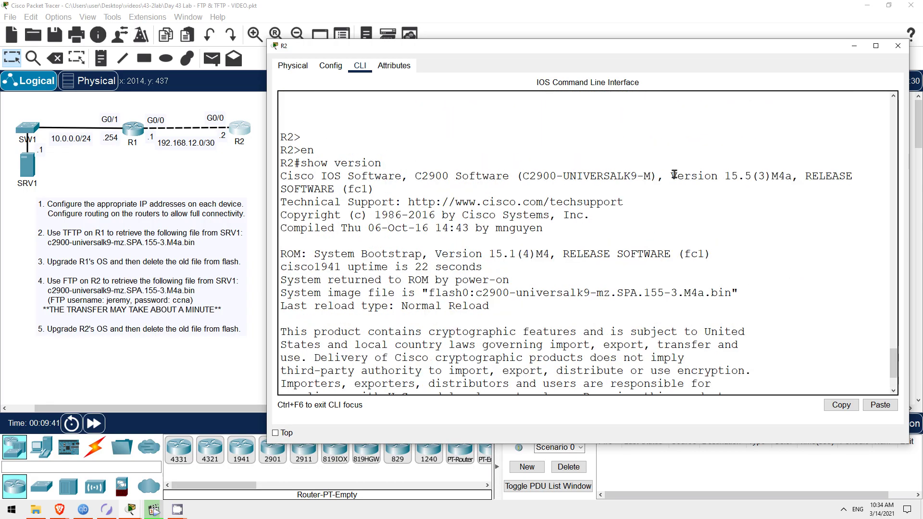
{"action": "left_click_drag", "start_coordinate": [671, 177], "coordinate": [798, 176]}
{"action": "left_click", "coordinate": [629, 374]}
{"action": "scroll", "coordinate": [629, 373], "scroll_direction": "down", "scroll_amount": 2}
{"action": "key", "text": "space"}
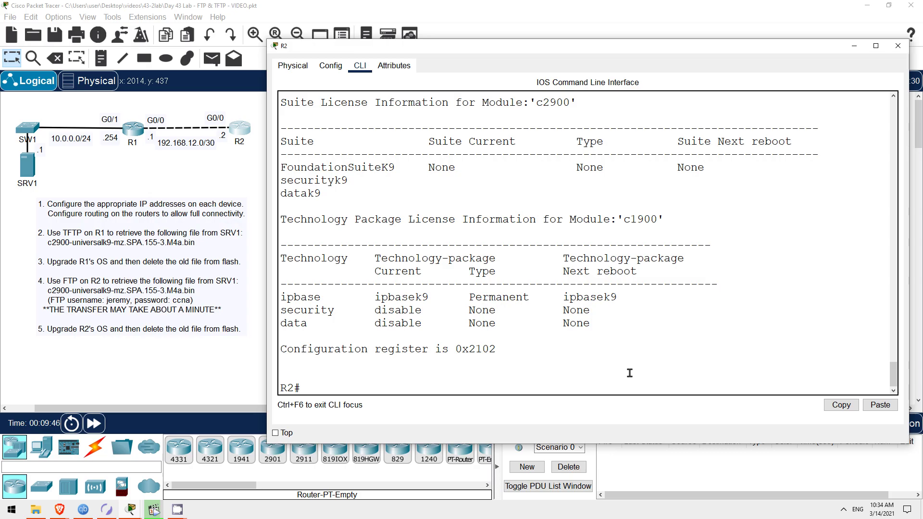
List R2's flash and copy the old 151-4 image filename.
{"action": "type", "text": "show flash"}
{"action": "key", "text": "Return"}
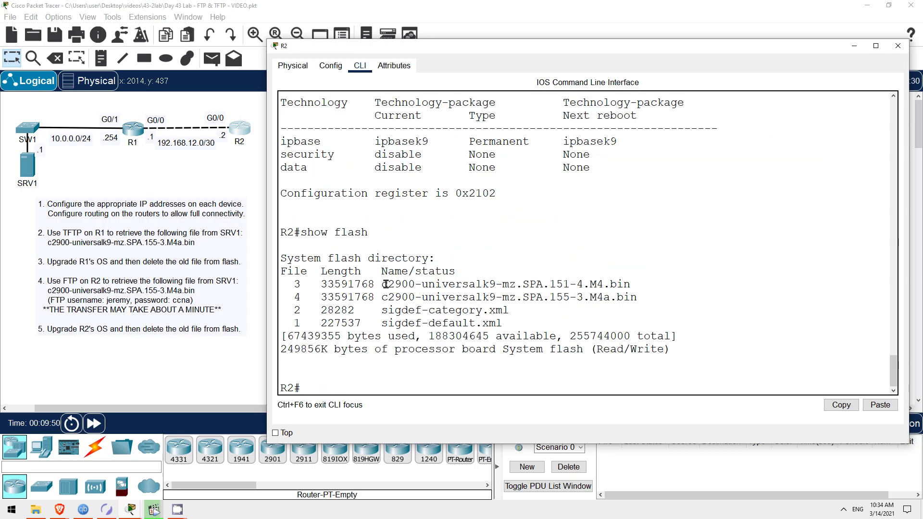
{"action": "left_click_drag", "start_coordinate": [383, 284], "coordinate": [631, 285]}
{"action": "right_click", "coordinate": [627, 289]}
{"action": "left_click", "coordinate": [649, 295]}
{"action": "left_click", "coordinate": [526, 378]}
Delete the old 151-4 image from flash and verify only the 155-3 image remains.
{"action": "type", "text": "delete flash:"}
{"action": "right_click", "coordinate": [490, 387]}
{"action": "left_click", "coordinate": [518, 411]}
{"action": "key", "text": "Return"}
{"action": "key", "text": "Return"}
{"action": "key", "text": "Return"}
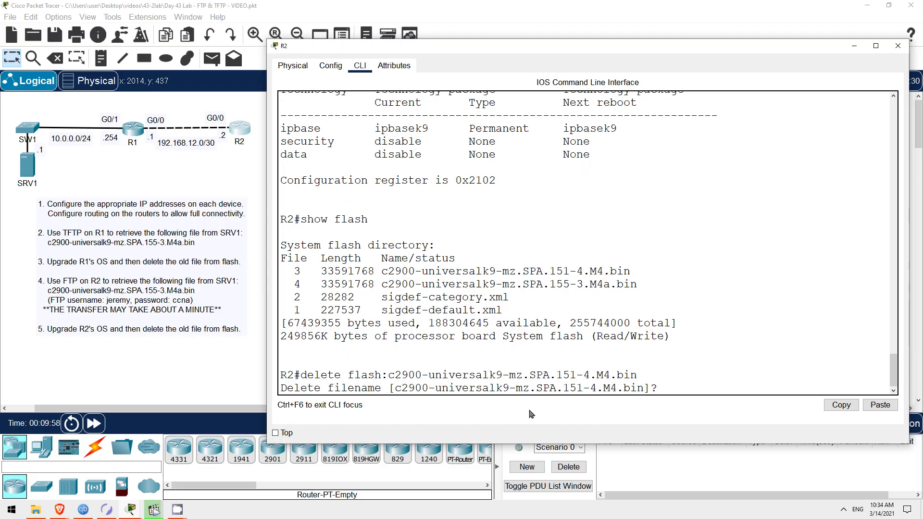
{"action": "type", "text": "show flash"}
{"action": "key", "text": "Return"}
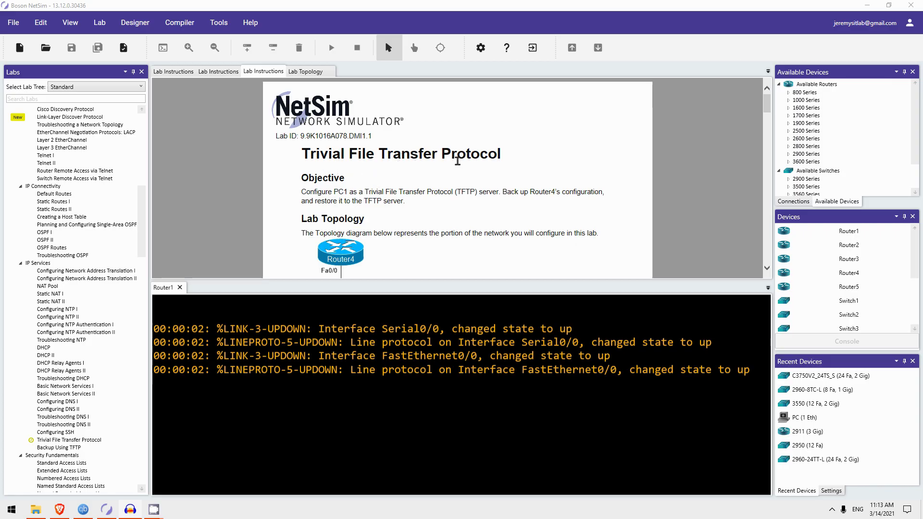
{"action": "scroll", "coordinate": [449, 172], "scroll_direction": "down", "scroll_amount": 3}
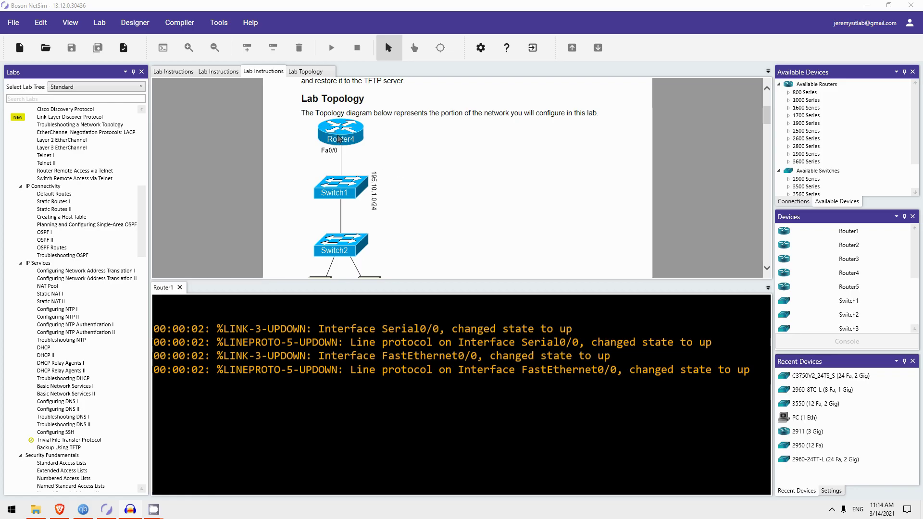
{"action": "scroll", "coordinate": [382, 246], "scroll_direction": "down", "scroll_amount": 1}
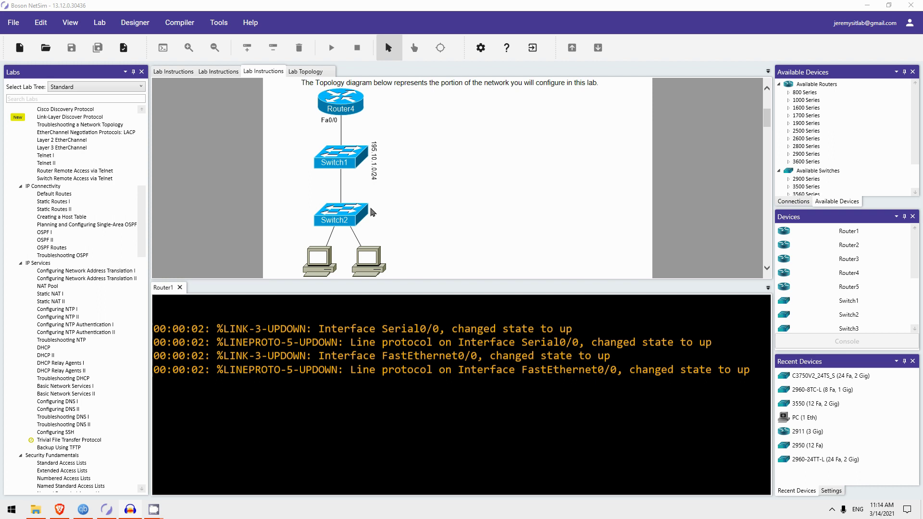
{"action": "scroll", "coordinate": [426, 169], "scroll_direction": "down", "scroll_amount": 6}
{"action": "scroll", "coordinate": [390, 160], "scroll_direction": "down", "scroll_amount": 6}
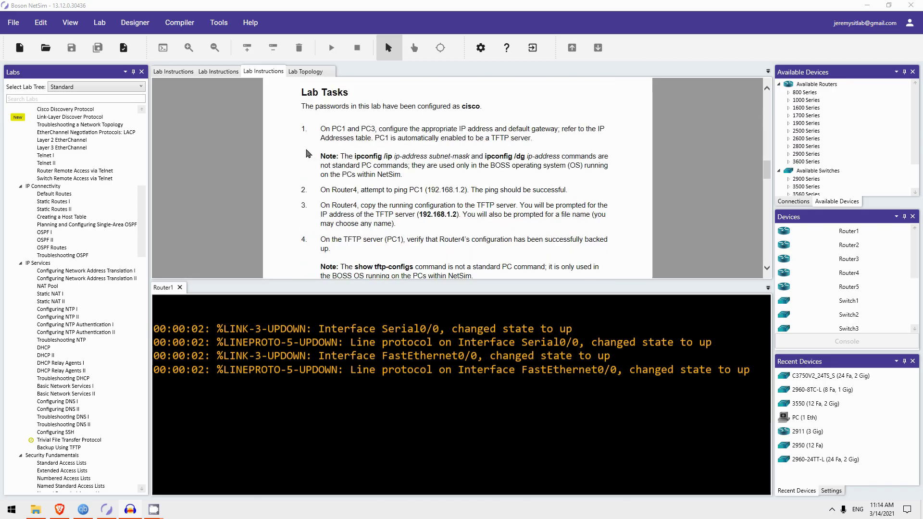
{"action": "scroll", "coordinate": [287, 160], "scroll_direction": "down", "scroll_amount": 2}
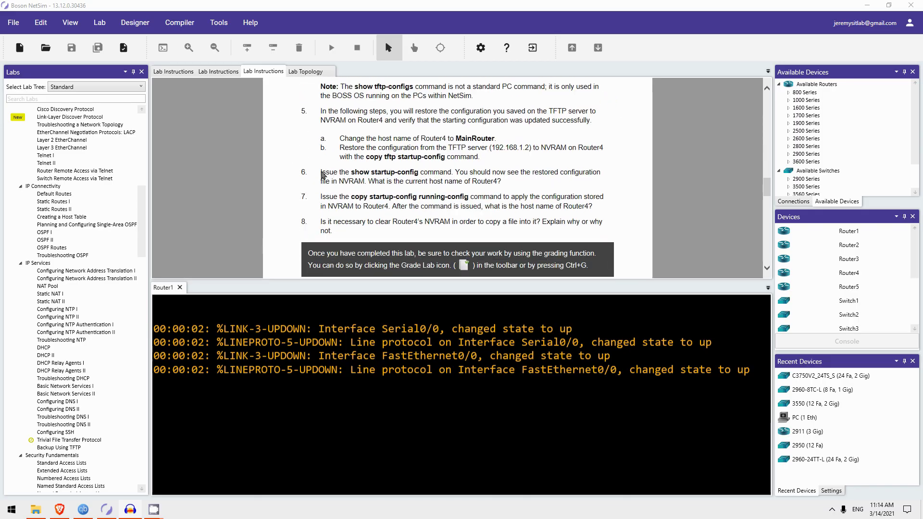
{"action": "scroll", "coordinate": [332, 192], "scroll_direction": "up", "scroll_amount": 4}
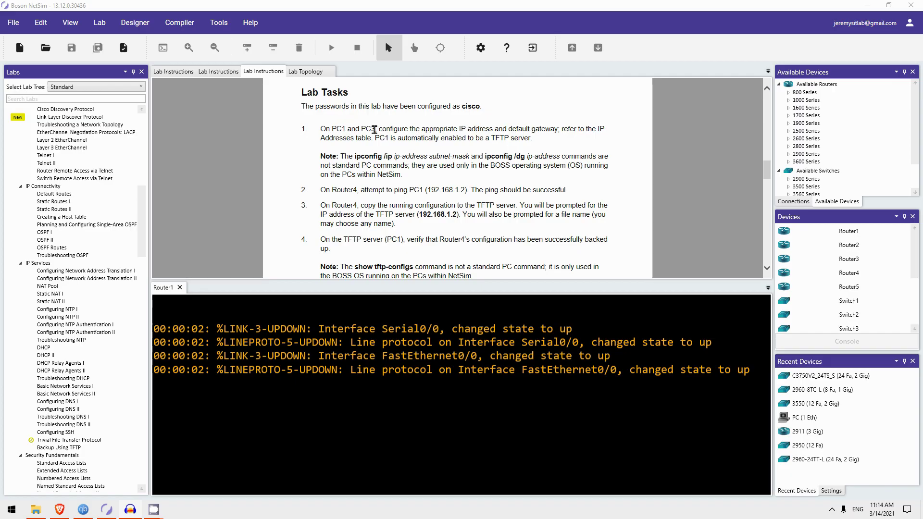
{"action": "scroll", "coordinate": [361, 176], "scroll_direction": "up", "scroll_amount": 5}
{"action": "scroll", "coordinate": [362, 175], "scroll_direction": "up", "scroll_amount": 5}
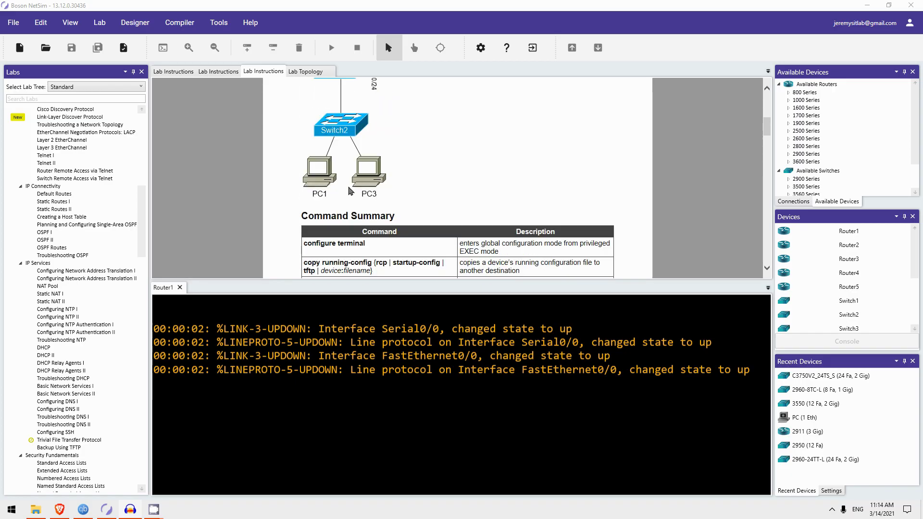
{"action": "scroll", "coordinate": [339, 195], "scroll_direction": "down", "scroll_amount": 8}
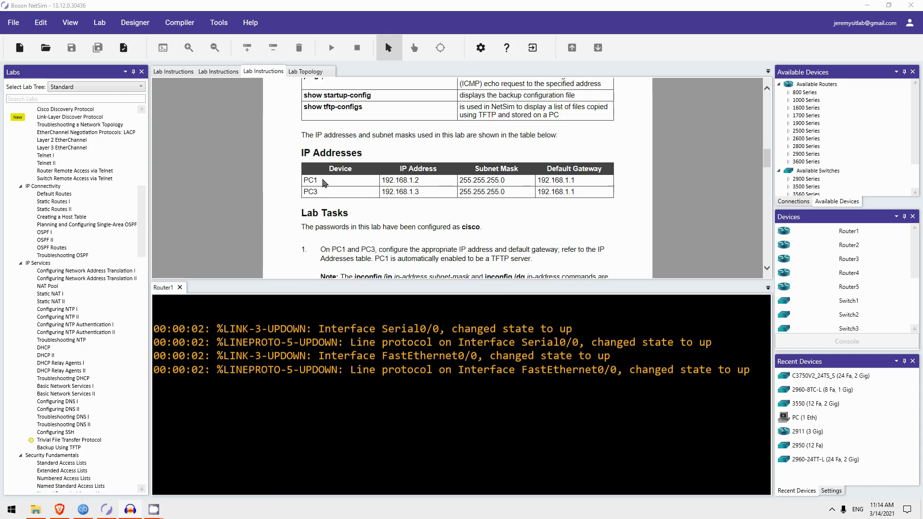
{"action": "scroll", "coordinate": [849, 269], "scroll_direction": "down", "scroll_amount": 3}
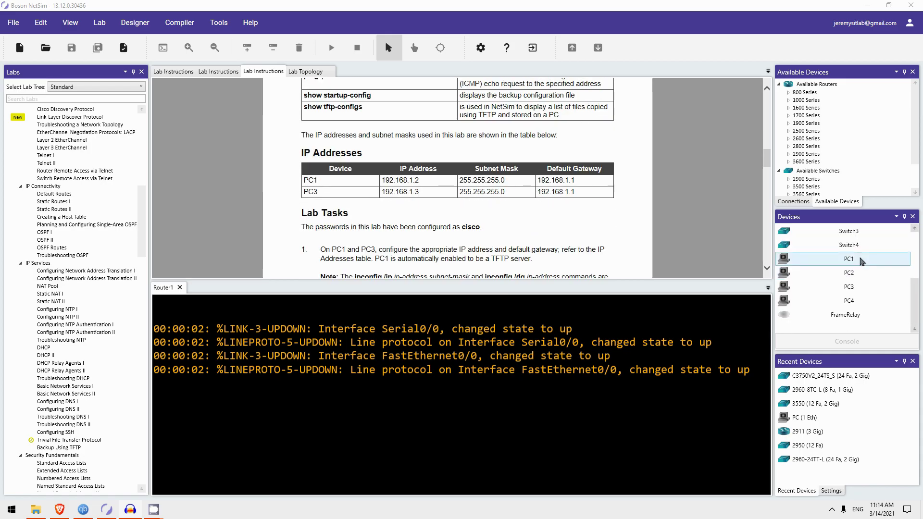
Open PC1 and PC3 consoles; give PC1 IP 192.168.1.2, mask 255.255.255.0, gateway 192.168.1.1.
{"action": "left_click", "coordinate": [849, 259]}
{"action": "double_click", "coordinate": [860, 259]}
{"action": "double_click", "coordinate": [858, 286]}
{"action": "left_click", "coordinate": [194, 289]}
{"action": "key", "text": "Return"}
{"action": "key", "text": "Return"}
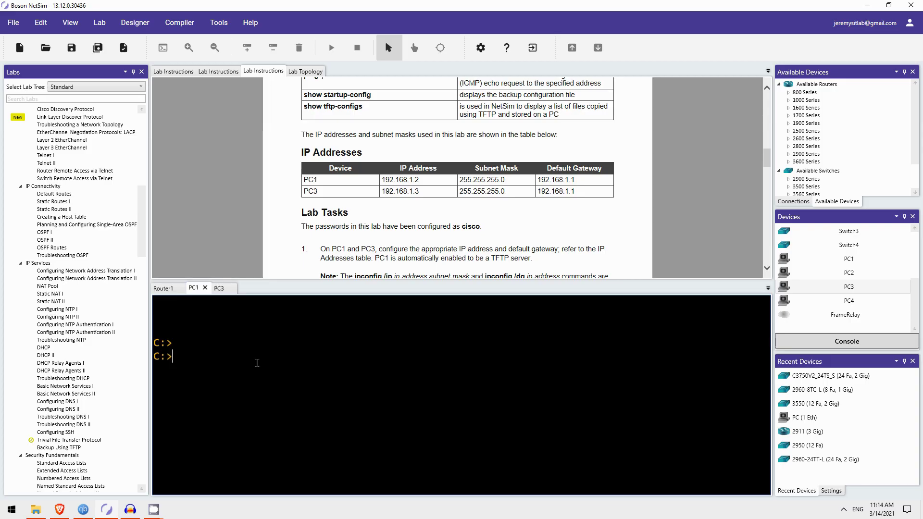
{"action": "type", "text": "ipconfig /ip 192.168.1.2 255"}
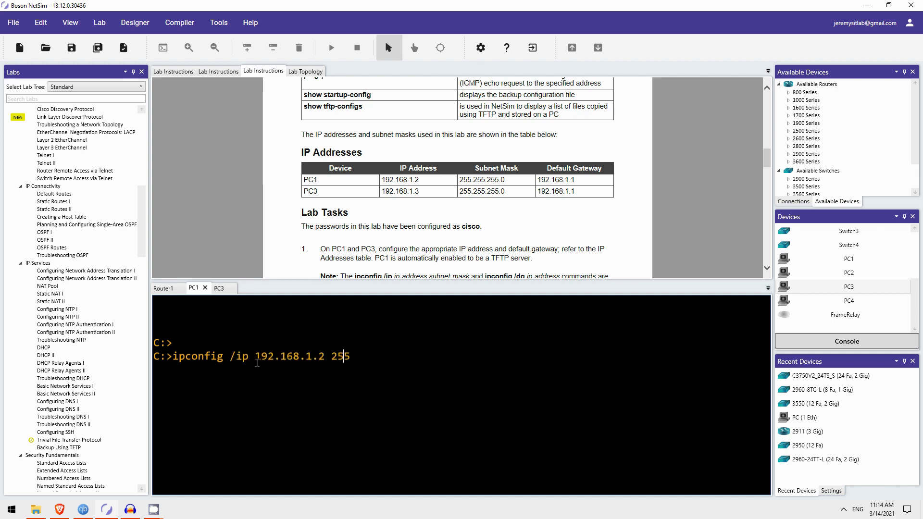
{"action": "type", "text": ".255.255.0"}
{"action": "key", "text": "Return"}
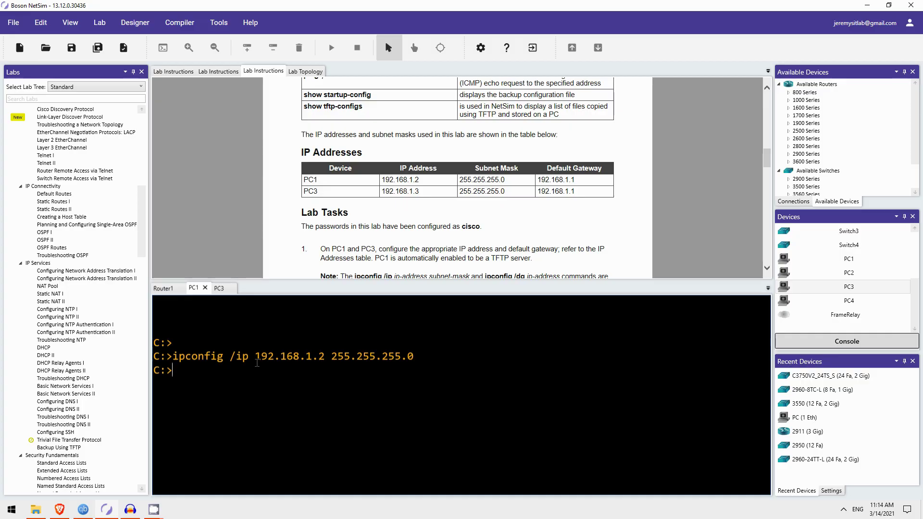
{"action": "type", "text": "ipconfig /dg 192.168.1.1"}
{"action": "key", "text": "Return"}
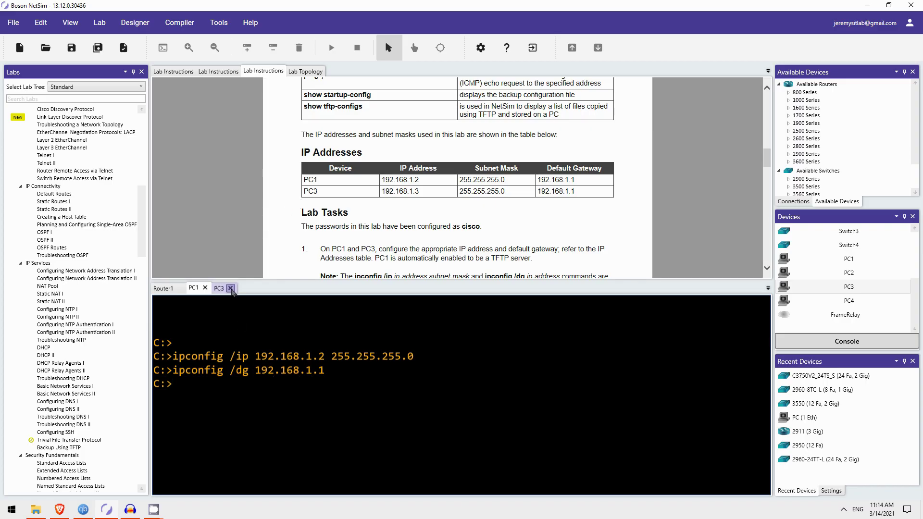
Give PC3 IP 192.168.1.3, mask 255.255.255.0 and default gateway 192.168.1.1.
{"action": "left_click", "coordinate": [219, 288]}
{"action": "key", "text": "Return"}
{"action": "key", "text": "Return"}
{"action": "key", "text": "Return"}
{"action": "type", "text": "ipconfig "}
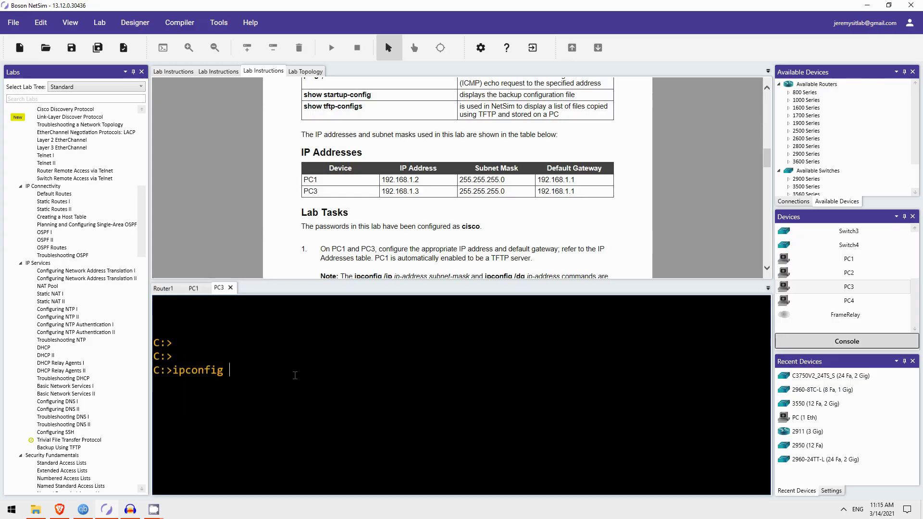
{"action": "type", "text": "/ip 192.168.1.3 255.255.255.0"}
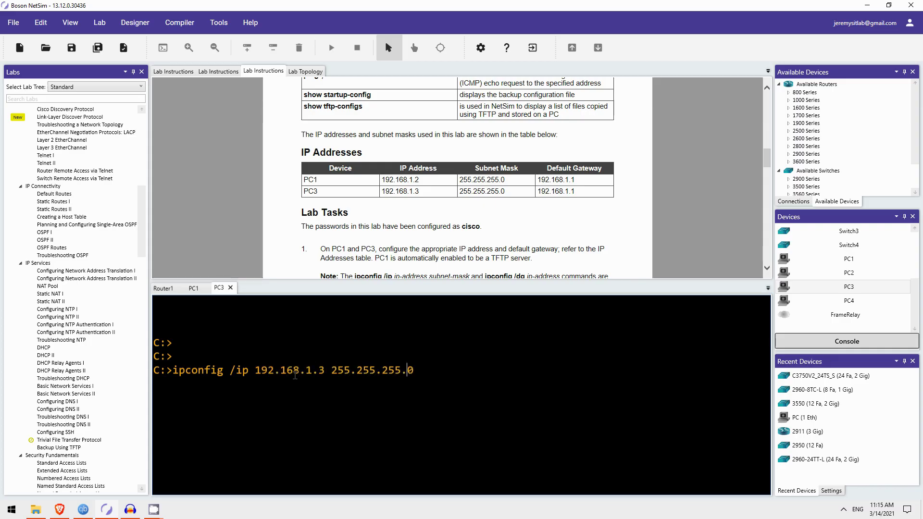
{"action": "key", "text": "Return"}
{"action": "type", "text": "ipconfig /dg 192.1"}
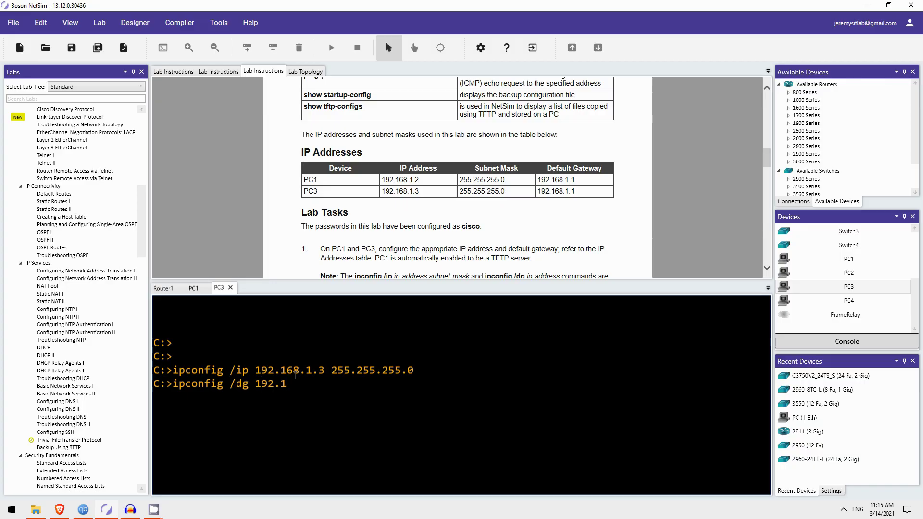
{"action": "type", "text": "68.1.1"}
{"action": "key", "text": "Return"}
Open Router4's console and issue en to request privileged mode.
{"action": "scroll", "coordinate": [225, 154], "scroll_direction": "down", "scroll_amount": 2}
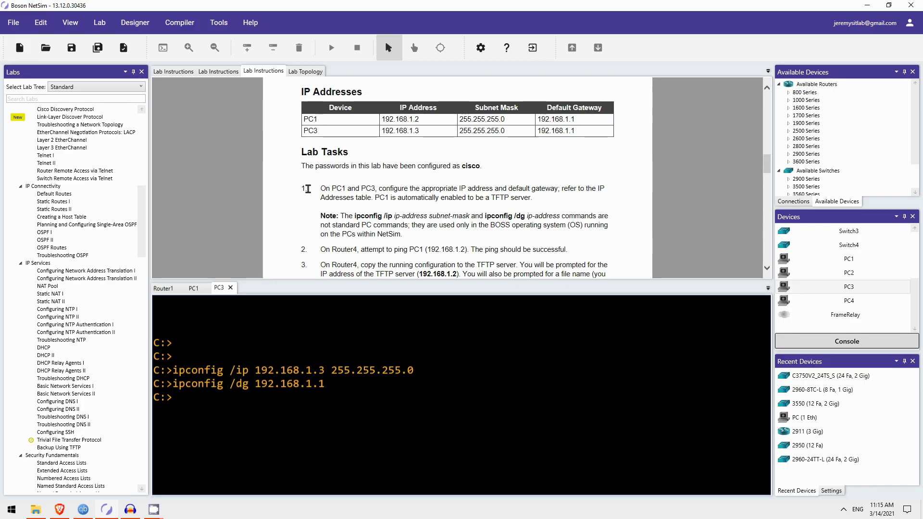
{"action": "scroll", "coordinate": [302, 188], "scroll_direction": "down", "scroll_amount": 3}
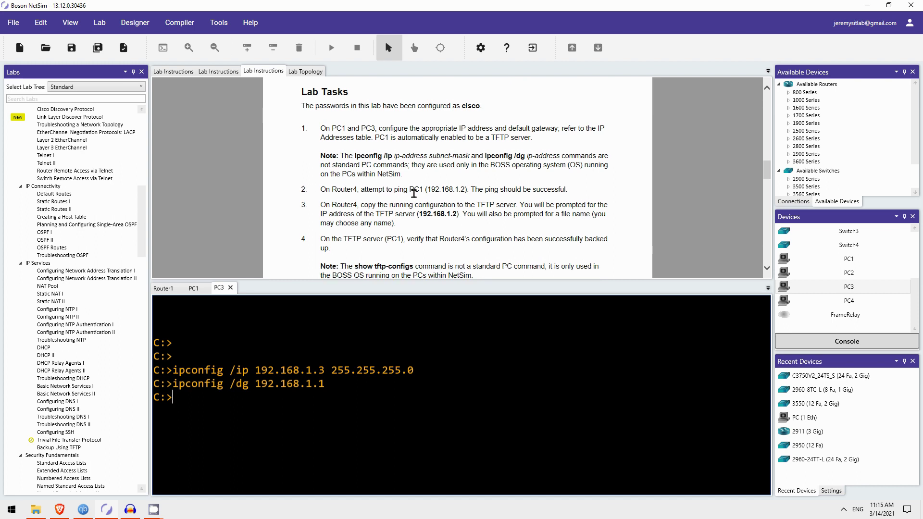
{"action": "scroll", "coordinate": [392, 199], "scroll_direction": "up", "scroll_amount": 10}
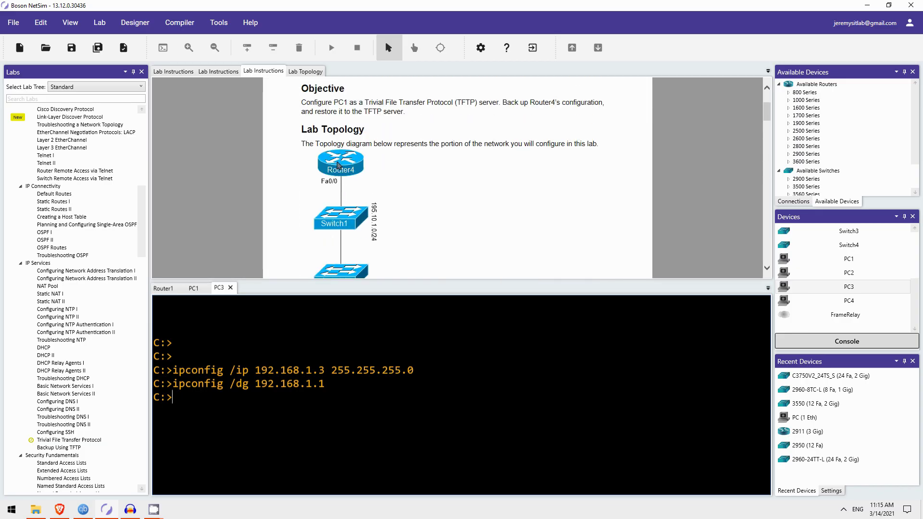
{"action": "scroll", "coordinate": [340, 172], "scroll_direction": "down", "scroll_amount": 3}
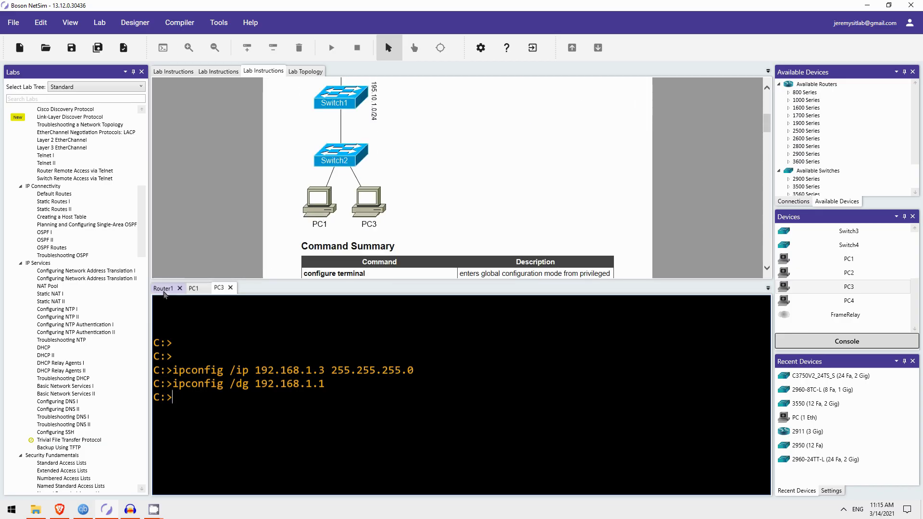
{"action": "scroll", "coordinate": [847, 260], "scroll_direction": "up", "scroll_amount": 2}
{"action": "scroll", "coordinate": [847, 260], "scroll_direction": "up", "scroll_amount": 1}
{"action": "double_click", "coordinate": [848, 273]}
{"action": "left_click_drag", "start_coordinate": [548, 370], "coordinate": [718, 371]}
{"action": "key", "text": "Return"}
{"action": "type", "text": "en"}
{"action": "key", "text": "Return"}
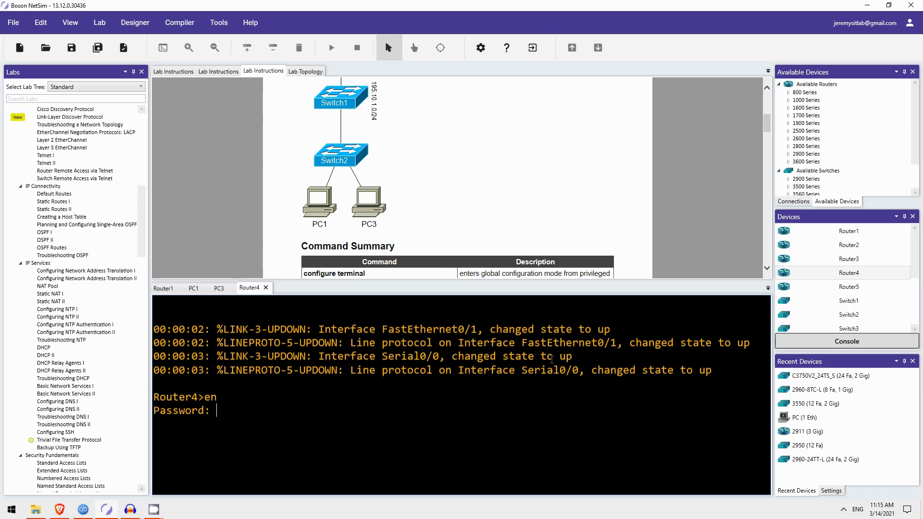
Enter the enable password and ping PC1 at 192.168.1.2 with 5/5 success.
{"action": "scroll", "coordinate": [412, 146], "scroll_direction": "down", "scroll_amount": 5}
{"action": "scroll", "coordinate": [412, 145], "scroll_direction": "down", "scroll_amount": 7}
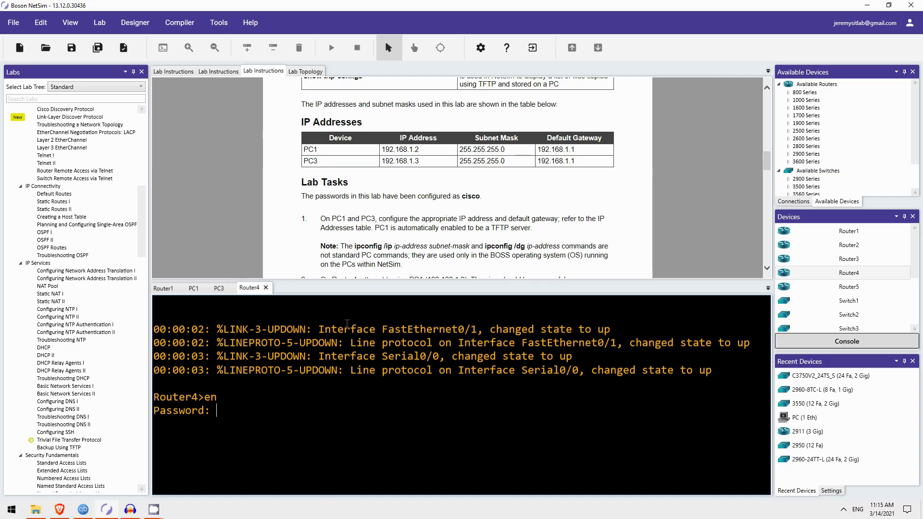
{"action": "type", "text": "cisco"}
{"action": "key", "text": "Return"}
{"action": "type", "text": "ping "}
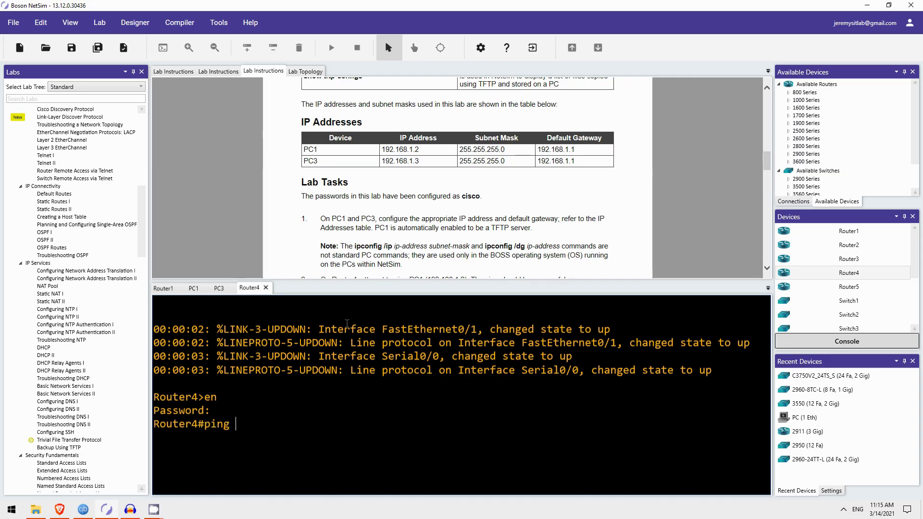
{"action": "type", "text": "192.168.1.2"}
{"action": "key", "text": "Return"}
Run copy running-config tftp on Router4, sending it to 192.168.1.2 as r4config.
{"action": "scroll", "coordinate": [307, 137], "scroll_direction": "down", "scroll_amount": 6}
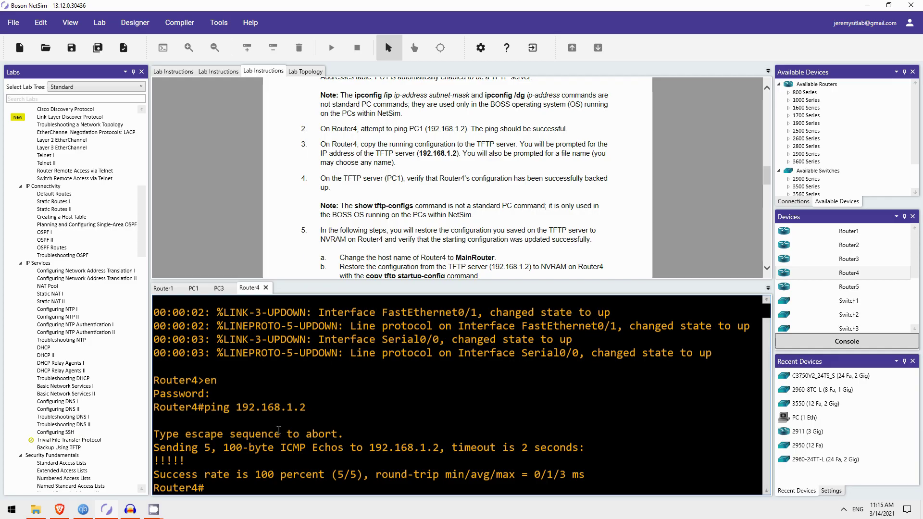
{"action": "type", "text": "opy runn"}
{"action": "key", "text": "Tab"}
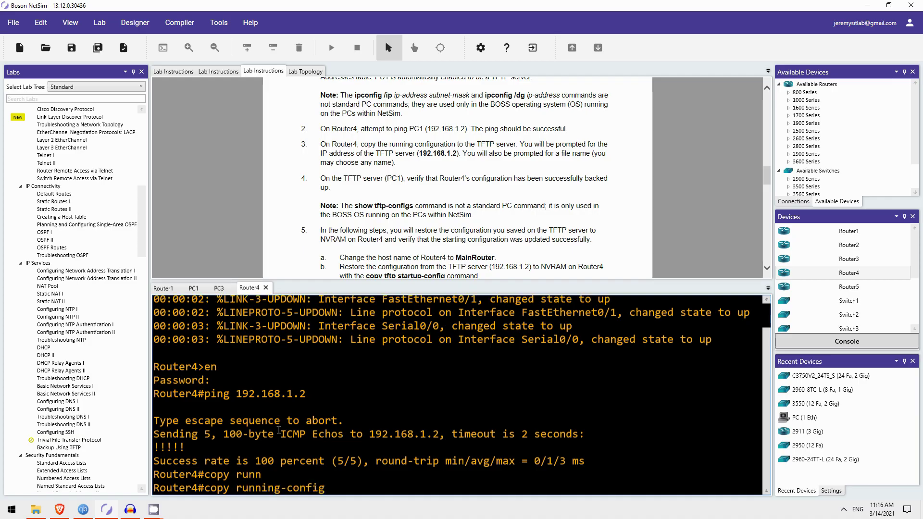
{"action": "type", "text": "tftp"}
{"action": "key", "text": "Return"}
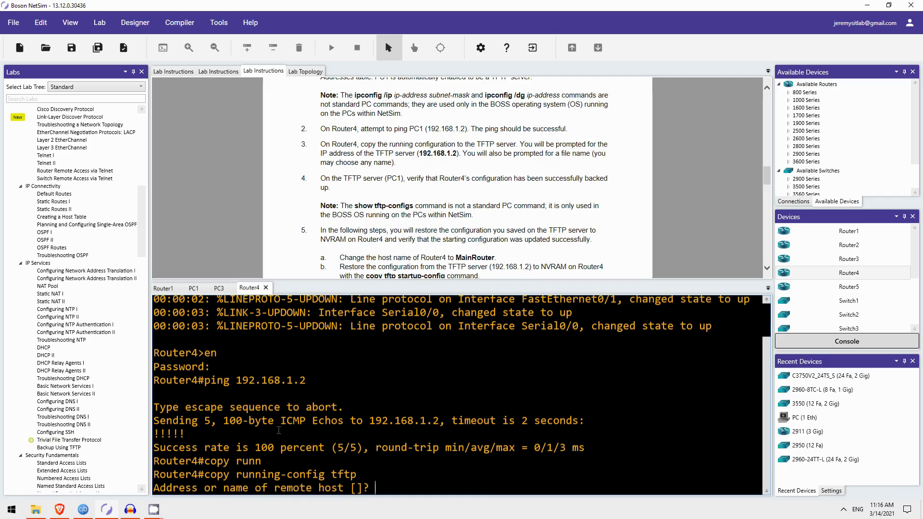
{"action": "type", "text": "192.168.1.2"}
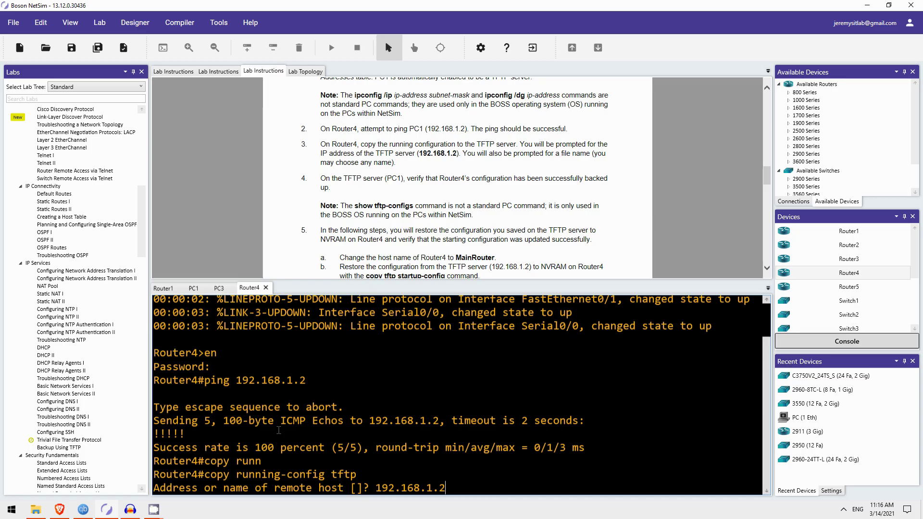
{"action": "key", "text": "Return"}
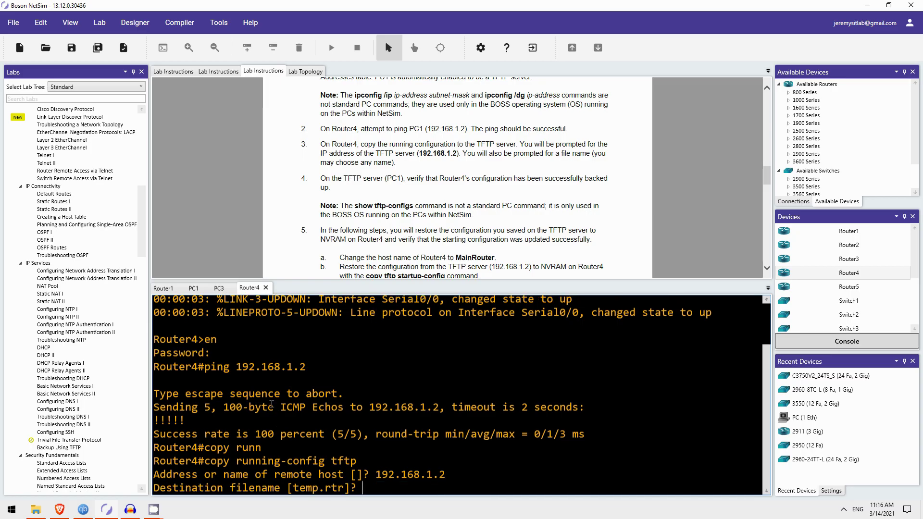
{"action": "type", "text": "4config"}
{"action": "key", "text": "Return"}
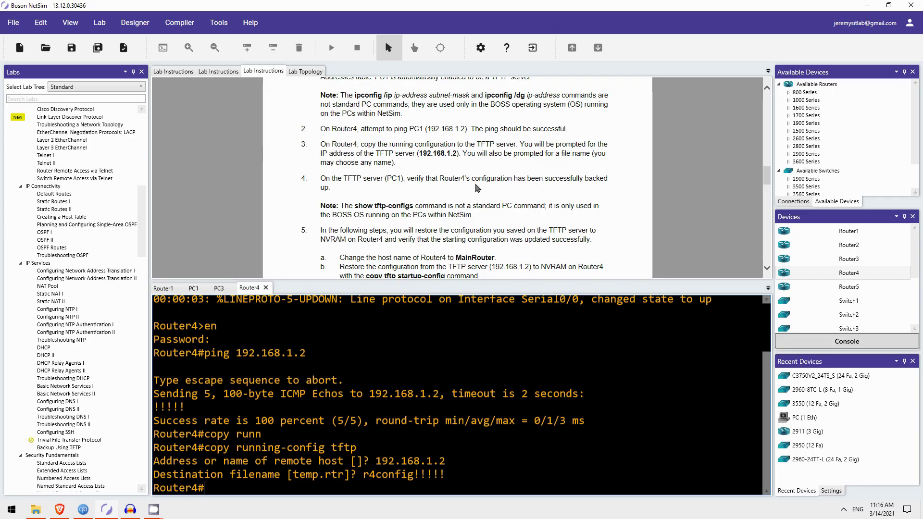
{"action": "scroll", "coordinate": [477, 187], "scroll_direction": "down", "scroll_amount": 1}
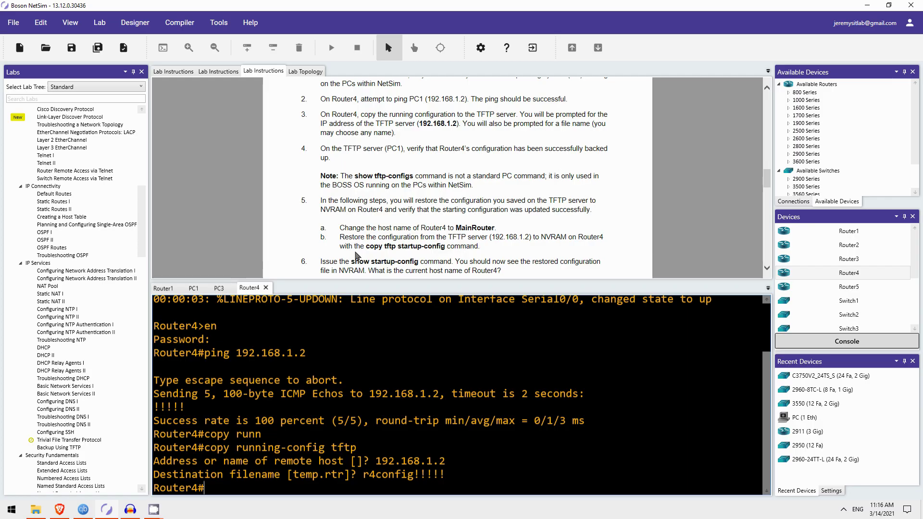
Run show tftp-configs on PC1 to confirm r4config (1092 bytes), then return to Router4.
{"action": "left_click", "coordinate": [195, 288]}
{"action": "key", "text": "Return"}
{"action": "type", "text": "show tftp"}
{"action": "key", "text": "Tab"}
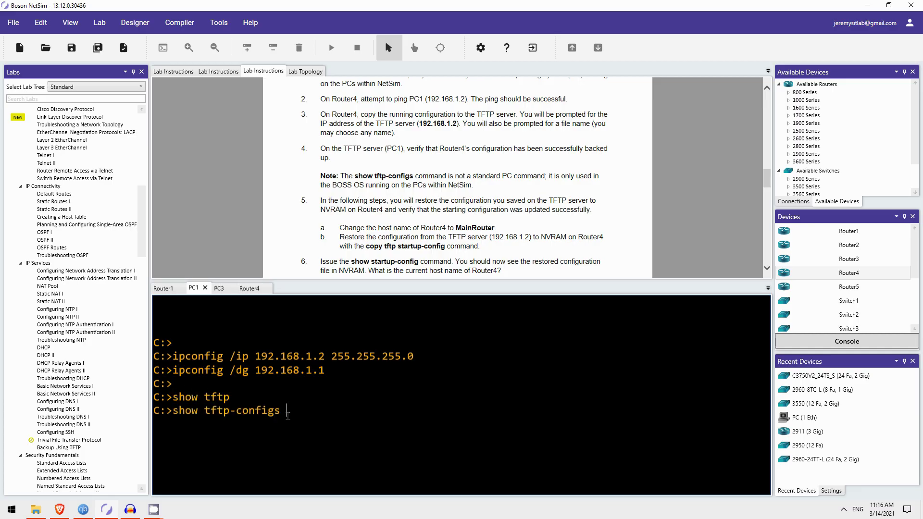
{"action": "key", "text": "Return"}
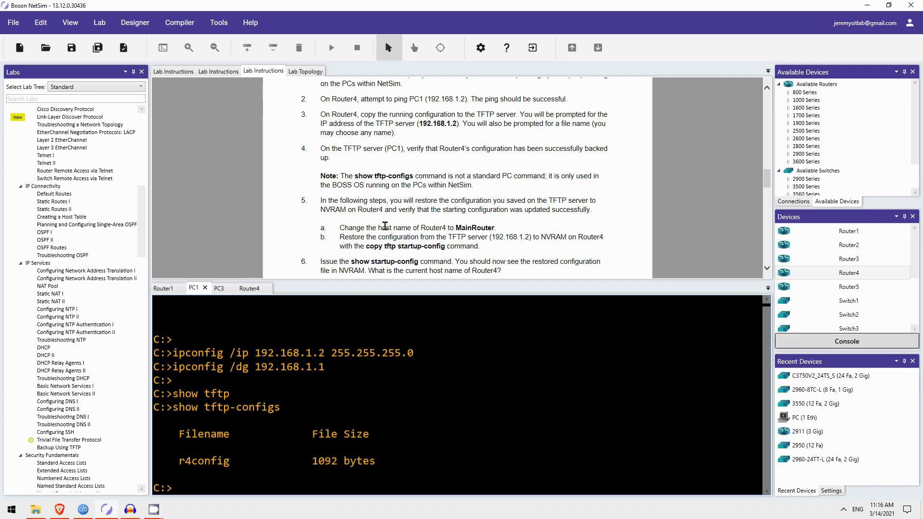
{"action": "scroll", "coordinate": [351, 159], "scroll_direction": "down", "scroll_amount": 3}
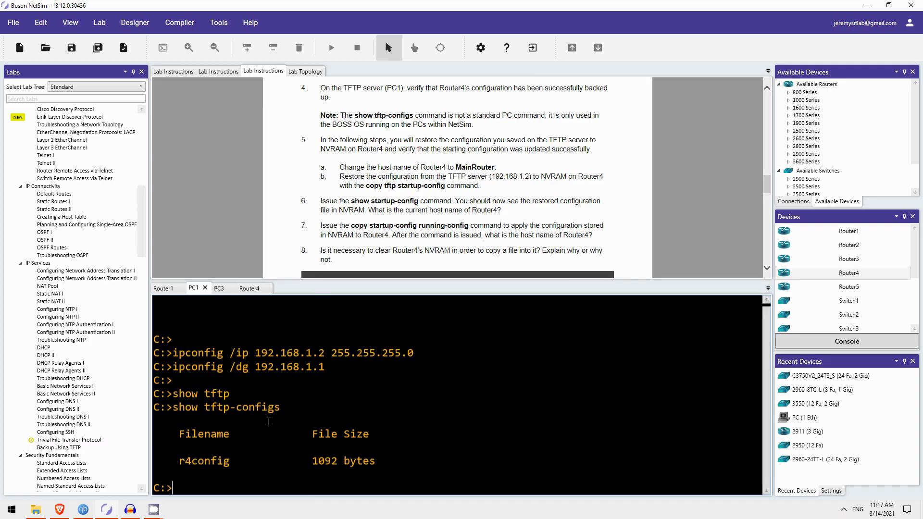
{"action": "left_click", "coordinate": [250, 288]}
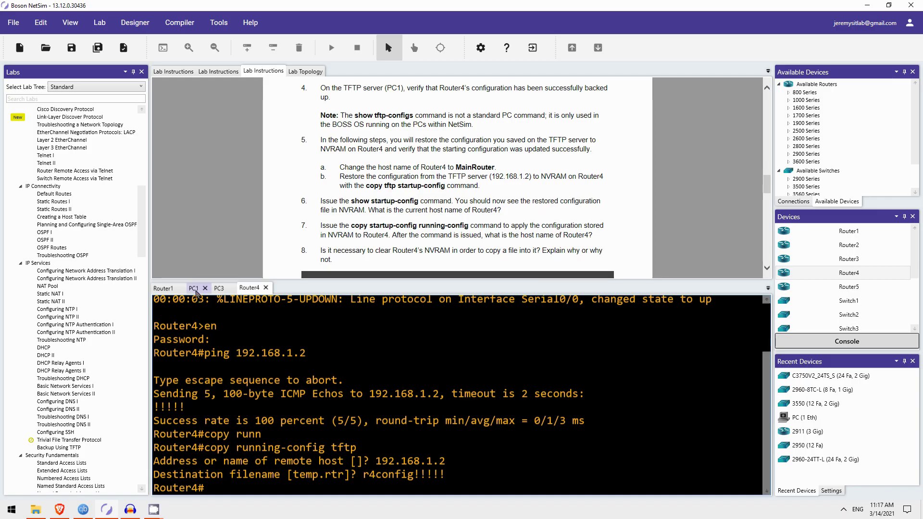
Rename Router4 to MainRouter with the hostname command in configuration mode.
{"action": "key", "text": "ctrl+Tab"}
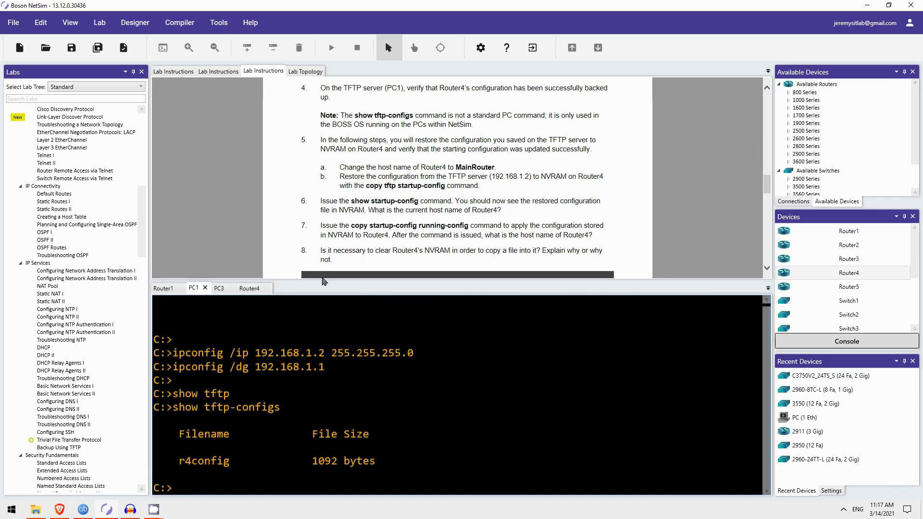
{"action": "left_click", "coordinate": [249, 288]}
{"action": "type", "text": "conf t"}
{"action": "key", "text": "Return"}
{"action": "type", "text": "host MainRouter"}
{"action": "key", "text": "Return"}
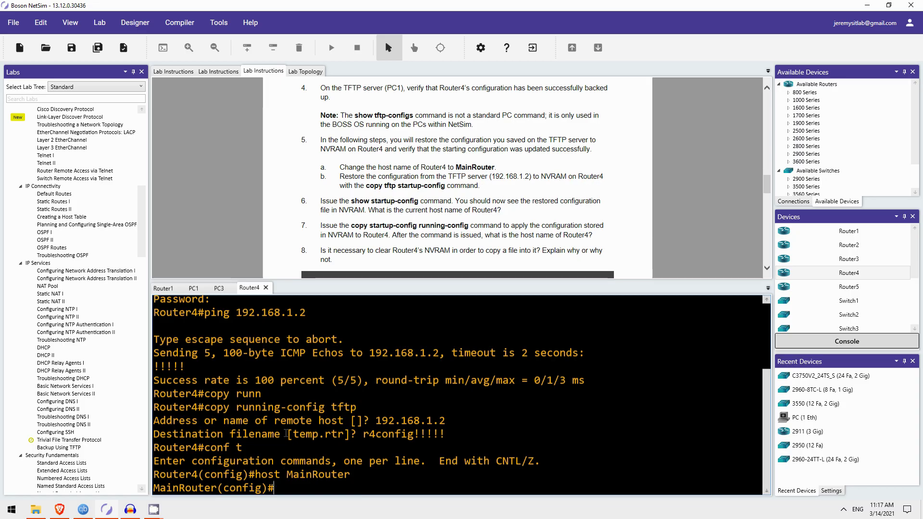
{"action": "type", "text": "exit"}
{"action": "key", "text": "Return"}
Copy r4config from TFTP server 192.168.1.2 into the startup-config.
{"action": "type", "text": "copy tftp "}
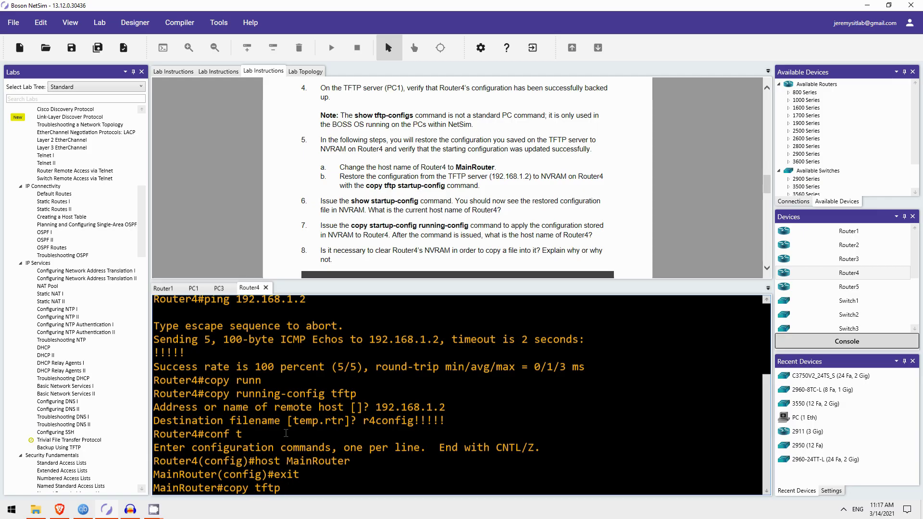
{"action": "type", "text": "start"}
{"action": "key", "text": "Tab"}
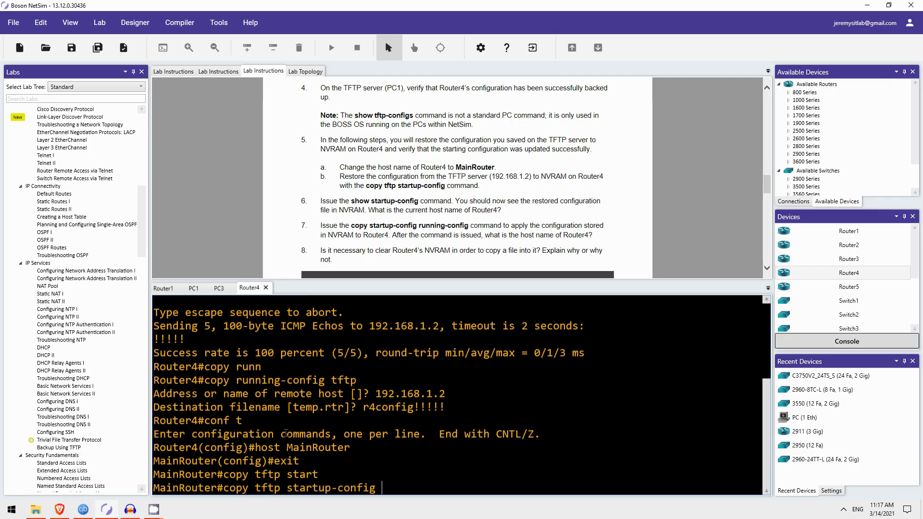
{"action": "key", "text": "Return"}
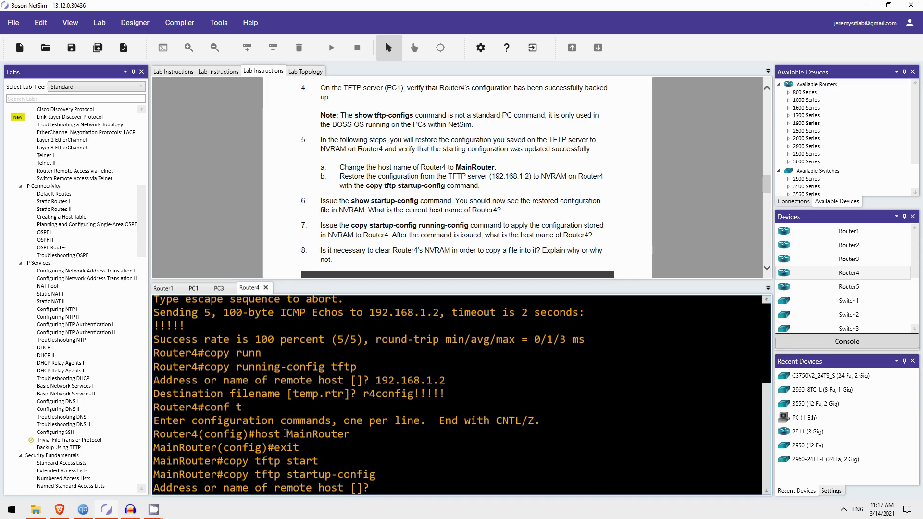
{"action": "type", "text": "192.168.1.2"}
{"action": "key", "text": "Return"}
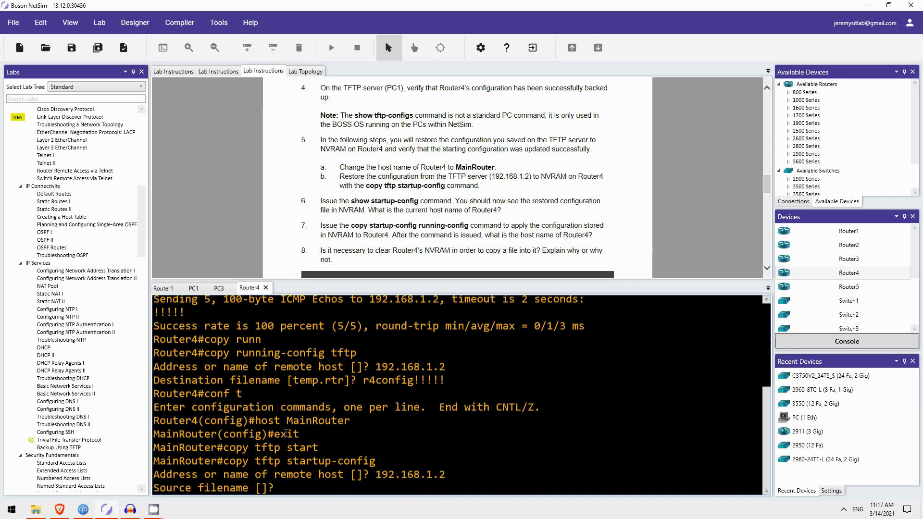
{"action": "type", "text": "r4config"}
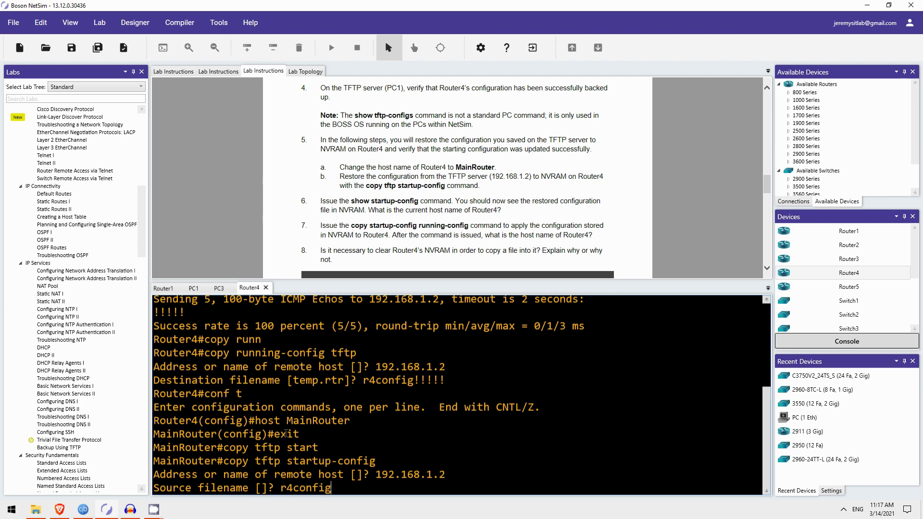
{"action": "key", "text": "Return"}
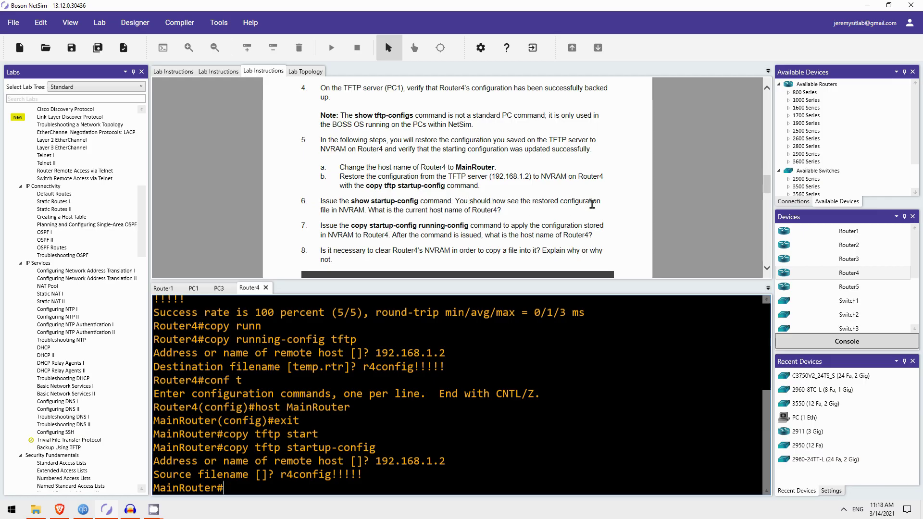
List the available show options and try show nvram.
{"action": "type", "text": "show ?"}
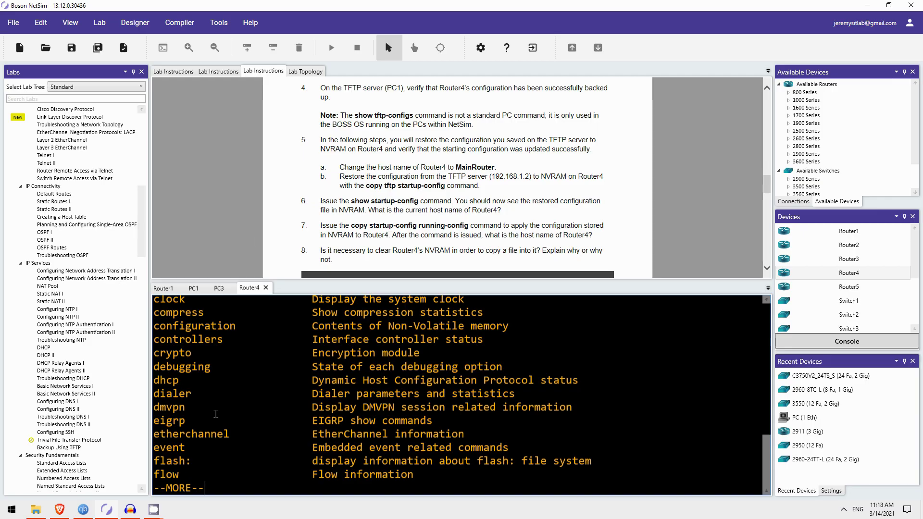
{"action": "key", "text": "space"}
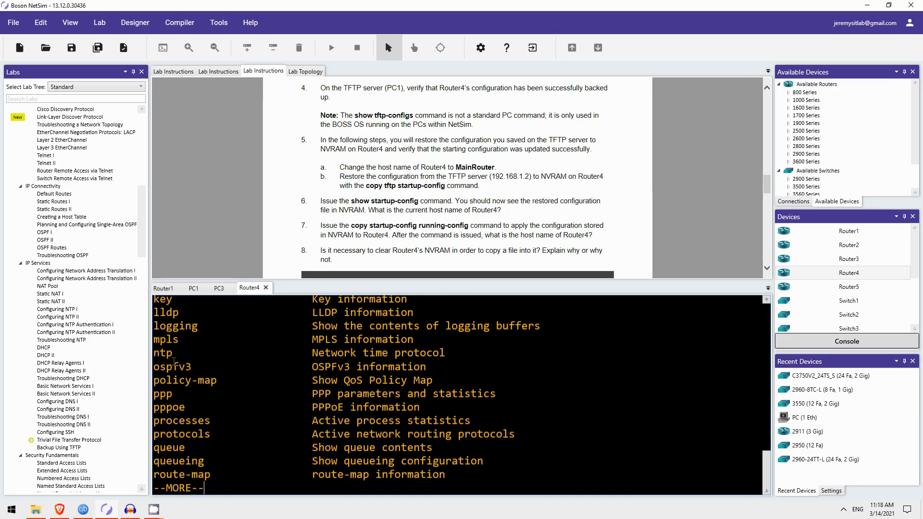
{"action": "key", "text": "ctrl+z"}
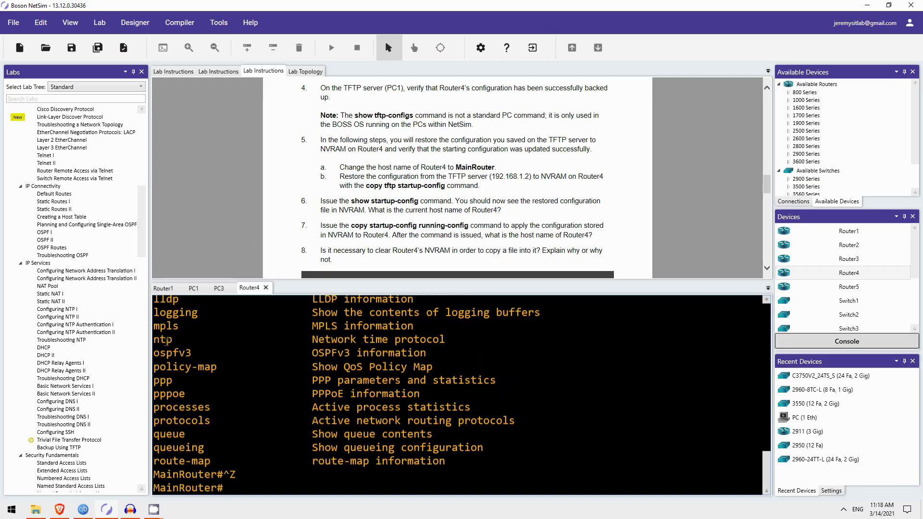
{"action": "type", "text": "show nvram"}
{"action": "key", "text": "Return"}
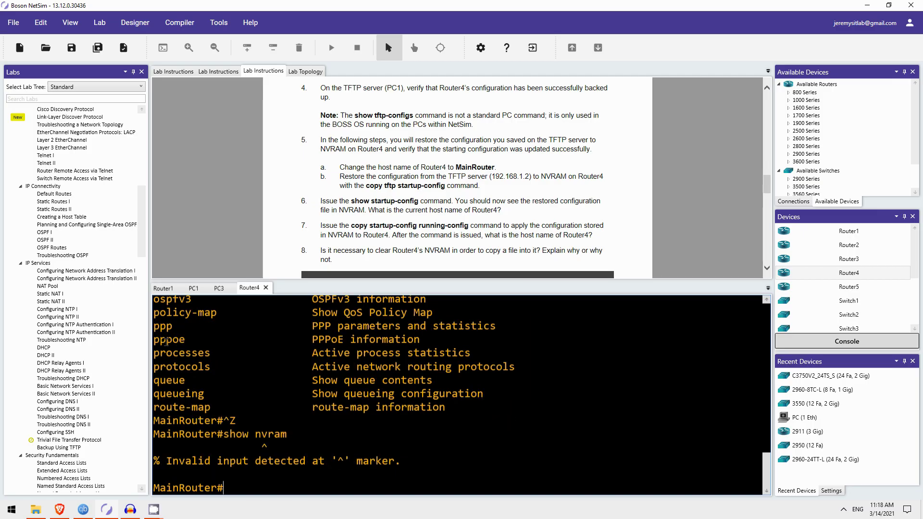
Display the restored 760-byte startup-config, paging through to the final end line.
{"action": "type", "text": "show startu"}
{"action": "key", "text": "Tab"}
{"action": "key", "text": "Return"}
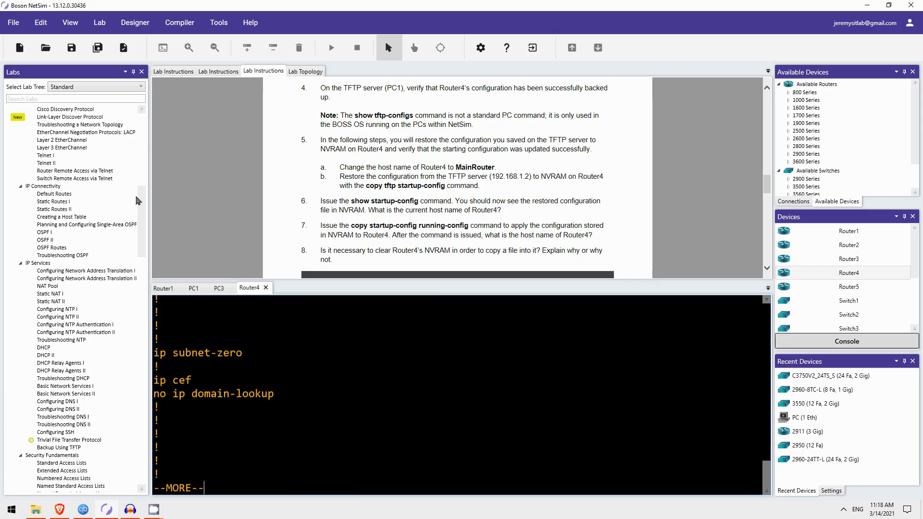
{"action": "key", "text": "space"}
{"action": "key", "text": "space"}
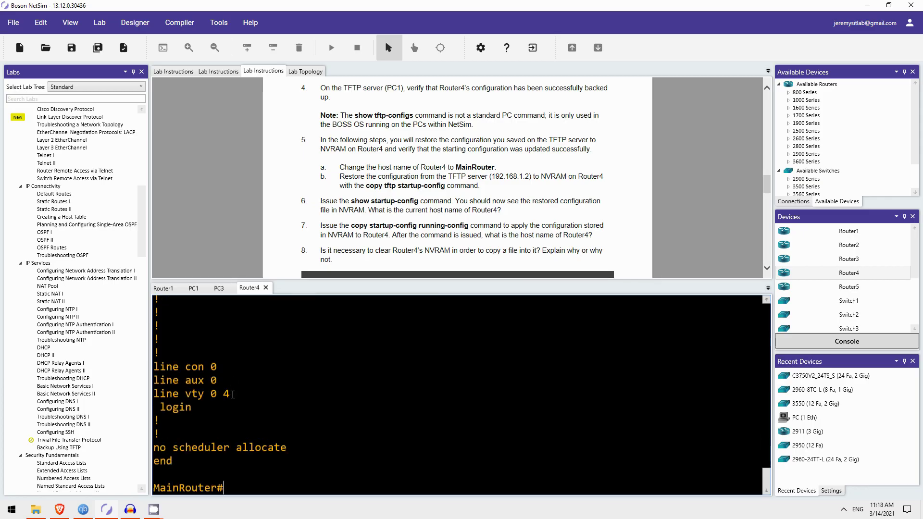
{"action": "scroll", "coordinate": [214, 382], "scroll_direction": "up", "scroll_amount": 10}
{"action": "scroll", "coordinate": [214, 382], "scroll_direction": "up", "scroll_amount": 10}
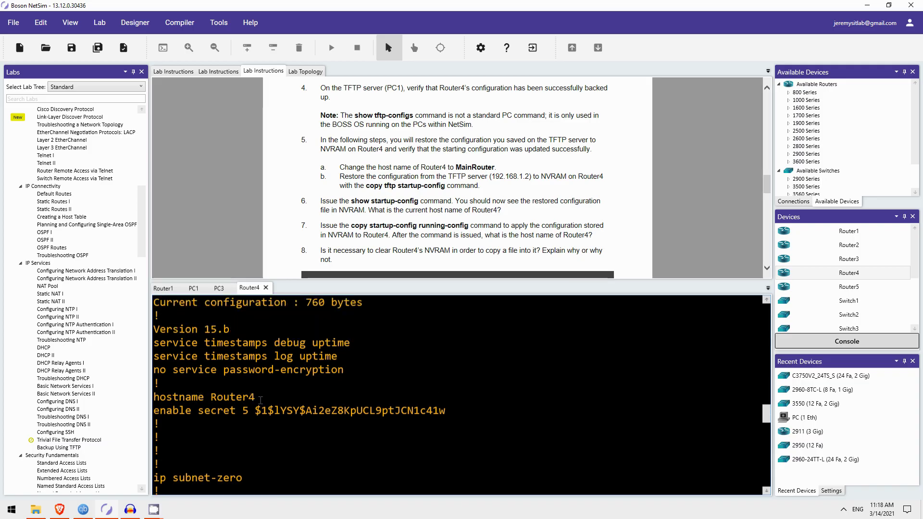
{"action": "scroll", "coordinate": [272, 399], "scroll_direction": "down", "scroll_amount": 20}
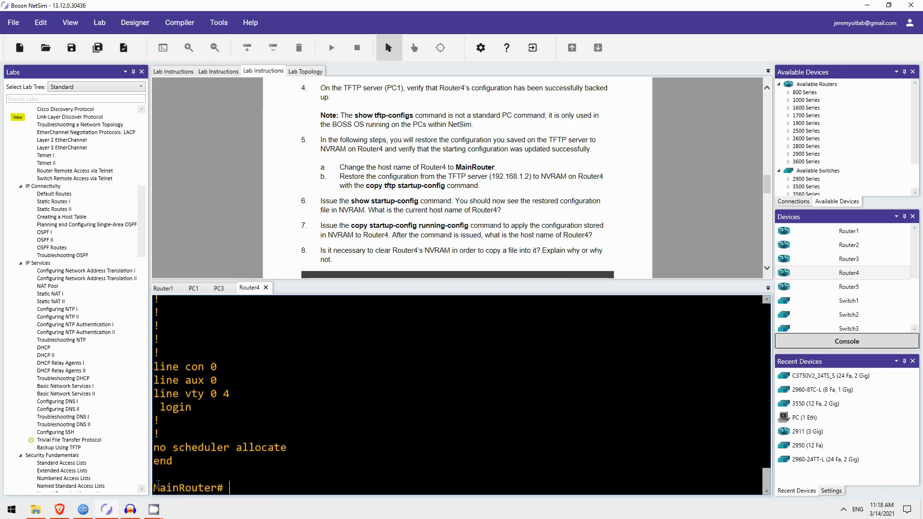
{"action": "left_click_drag", "start_coordinate": [155, 488], "coordinate": [224, 488]}
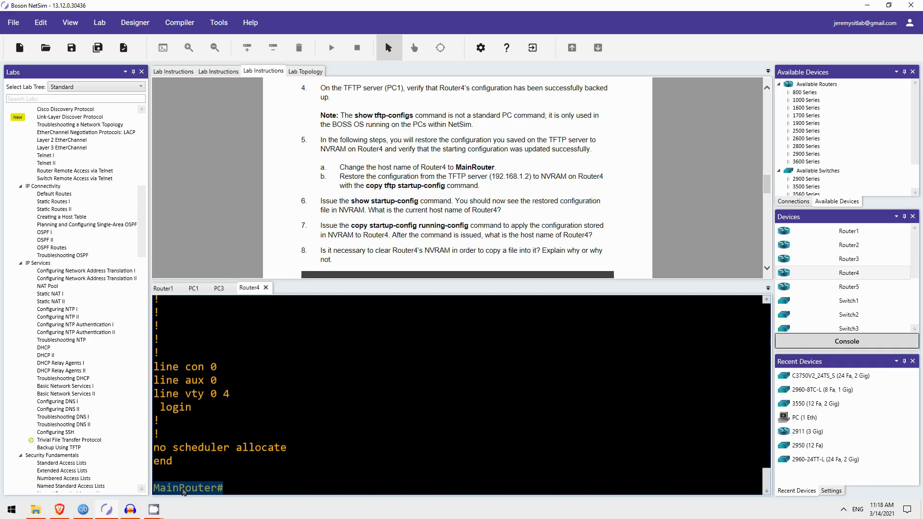
{"action": "scroll", "coordinate": [343, 214], "scroll_direction": "down", "scroll_amount": 1}
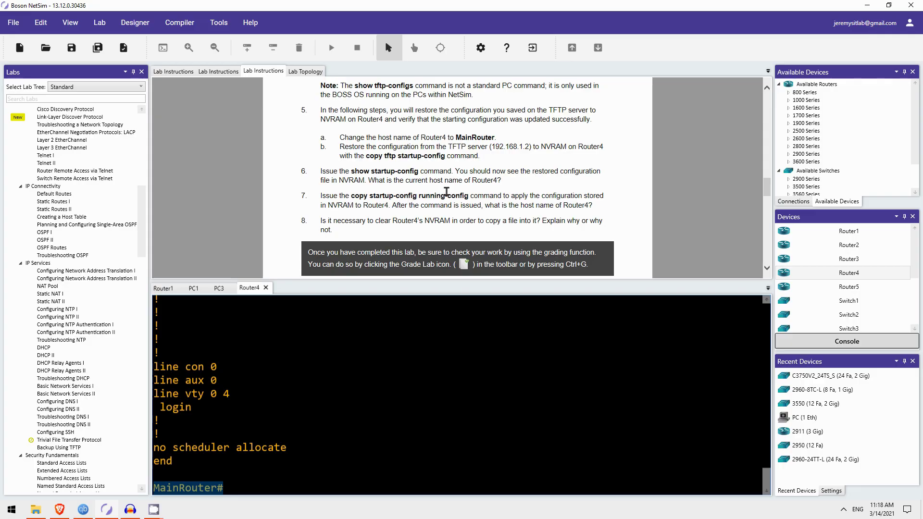
Run copy startup-config running-config at MainRouter#, loading 445 bytes so the hostname becomes Router4.
{"action": "left_click", "coordinate": [345, 474]}
{"action": "key", "text": "Return"}
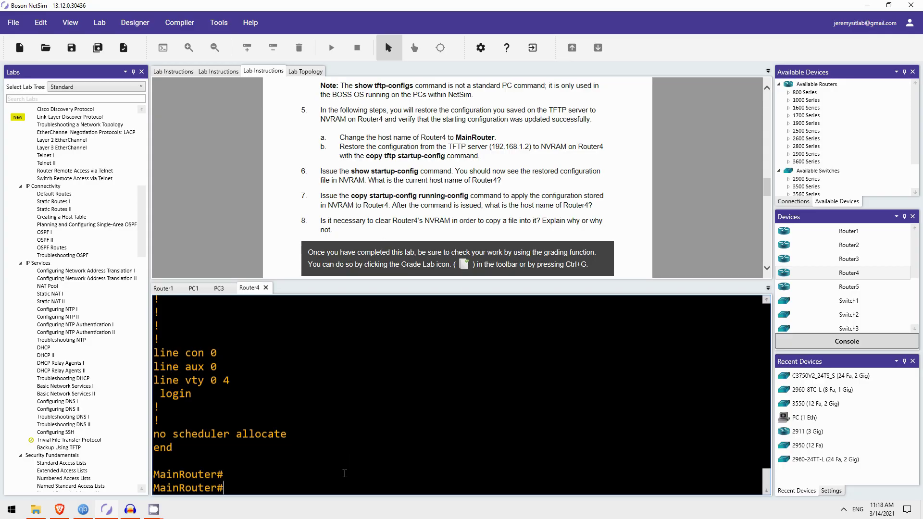
{"action": "type", "text": "copy start"}
{"action": "key", "text": "Tab"}
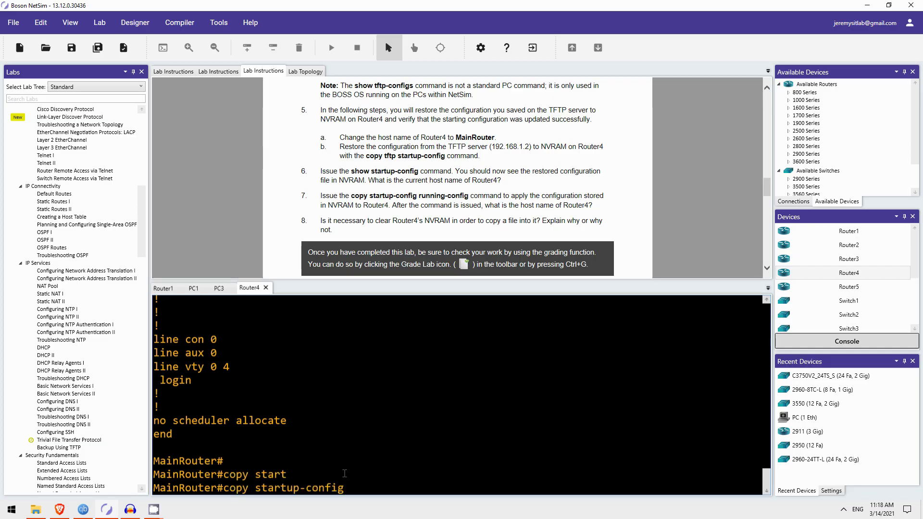
{"action": "type", "text": "runn"}
{"action": "key", "text": "Tab"}
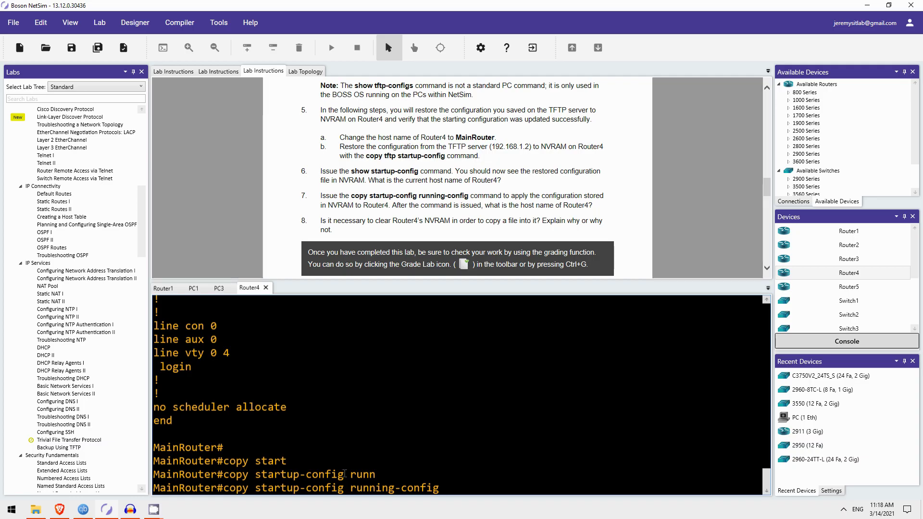
{"action": "key", "text": "Return"}
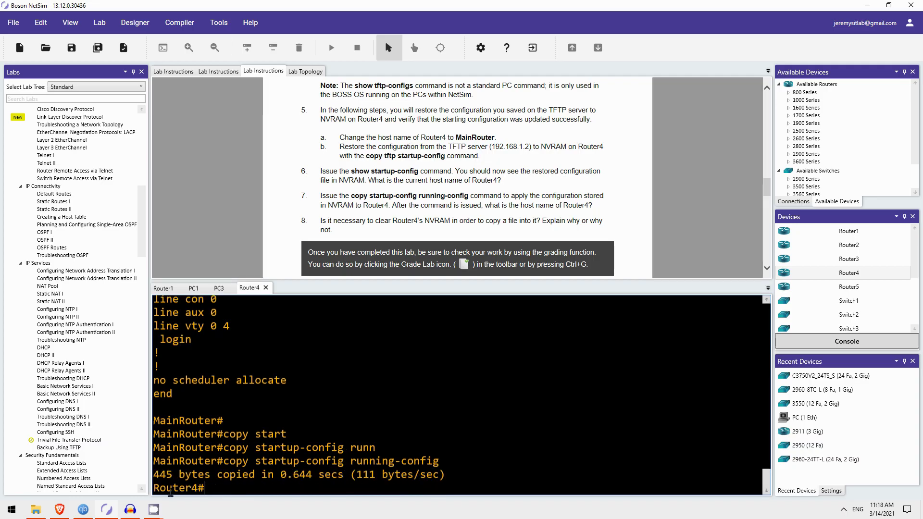
{"action": "scroll", "coordinate": [418, 213], "scroll_direction": "down", "scroll_amount": 1}
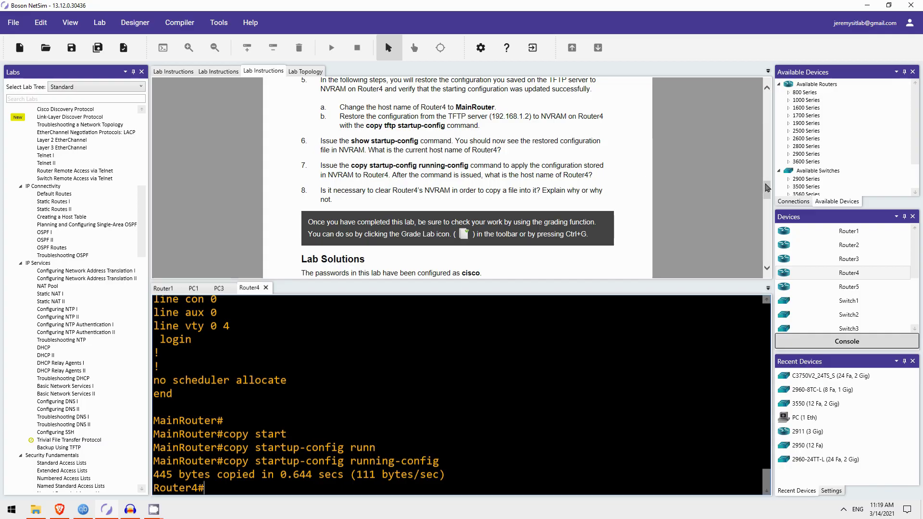
{"action": "left_click_drag", "start_coordinate": [767, 190], "coordinate": [761, 253]}
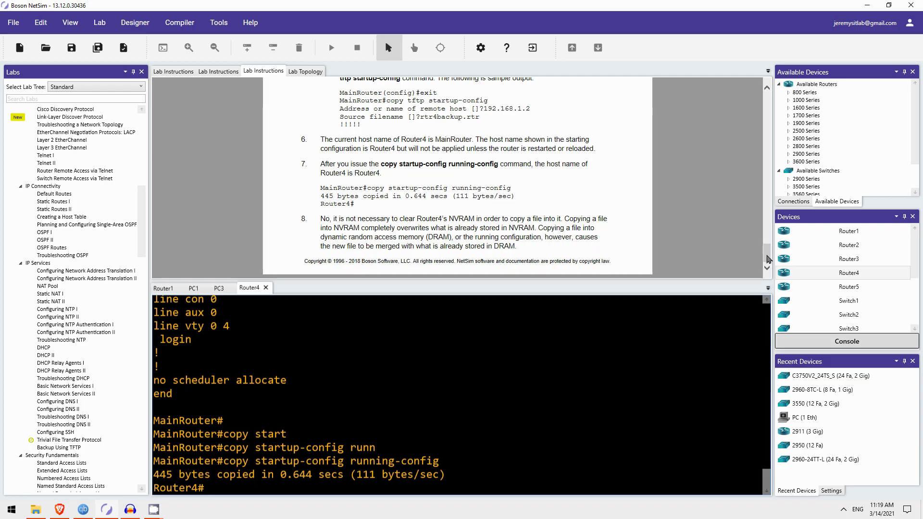
{"action": "left_click_drag", "start_coordinate": [767, 259], "coordinate": [756, 115]}
{"action": "scroll", "coordinate": [534, 196], "scroll_direction": "down", "scroll_amount": 4}
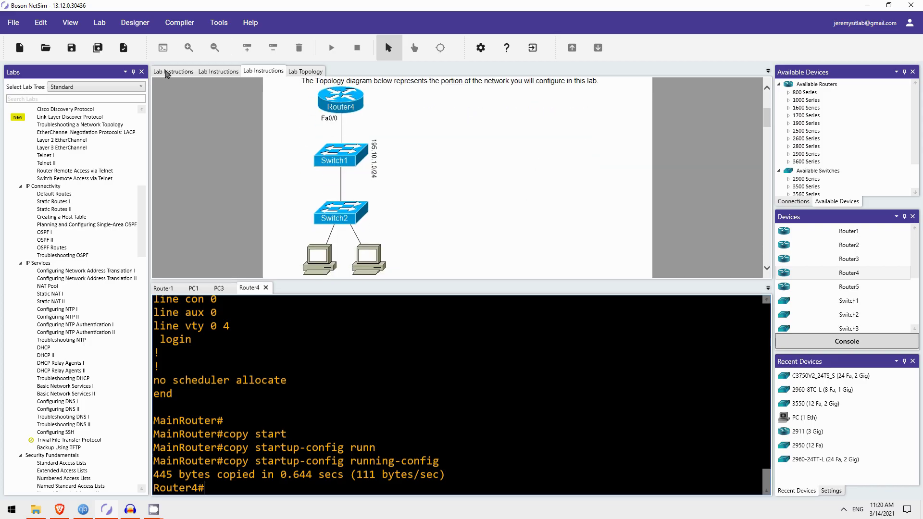
Grade the TFTP lab, acknowledge the success message, review Router1's graded results, then close the results.
{"action": "left_click", "coordinate": [123, 49]}
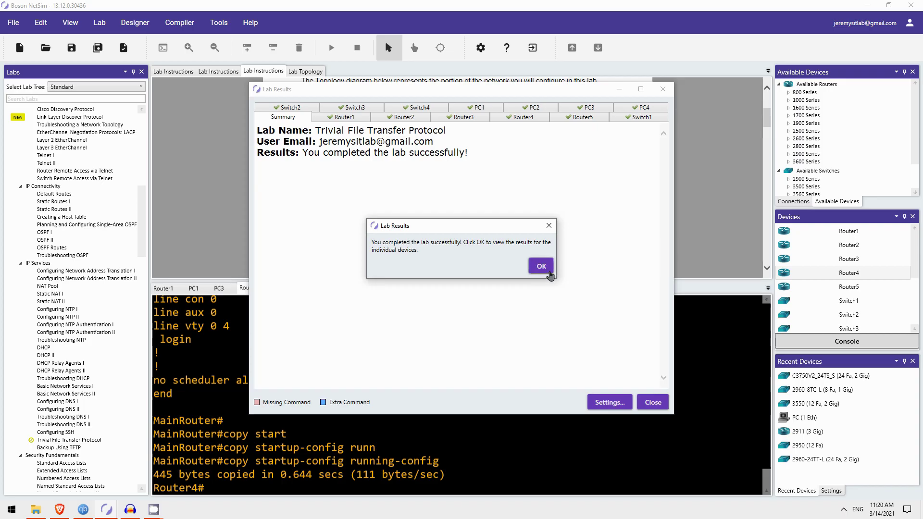
{"action": "left_click", "coordinate": [547, 268]}
{"action": "left_click", "coordinate": [344, 117]}
{"action": "scroll", "coordinate": [378, 283], "scroll_direction": "down", "scroll_amount": 6}
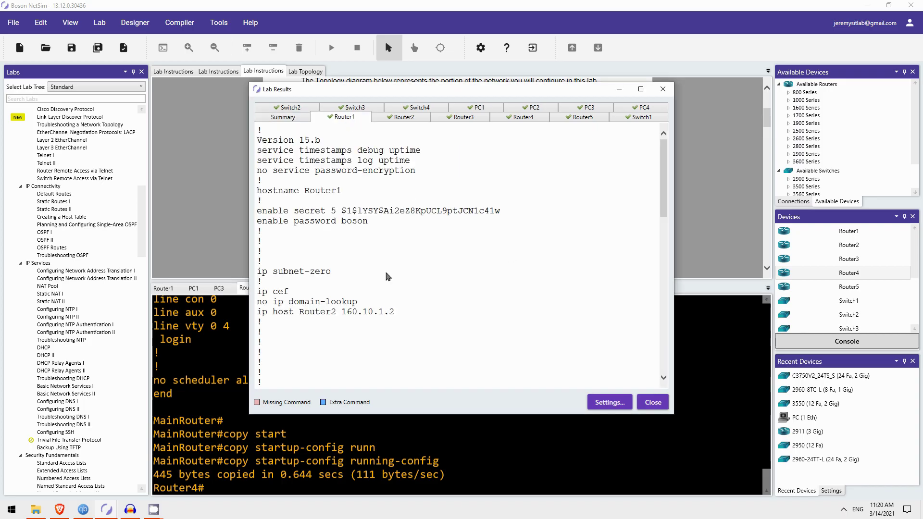
{"action": "scroll", "coordinate": [378, 282], "scroll_direction": "down", "scroll_amount": 10}
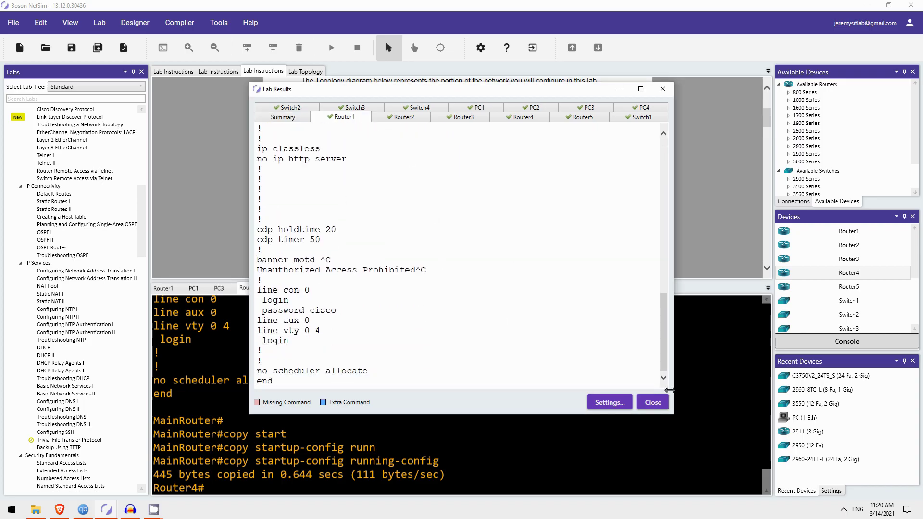
{"action": "left_click", "coordinate": [653, 402]}
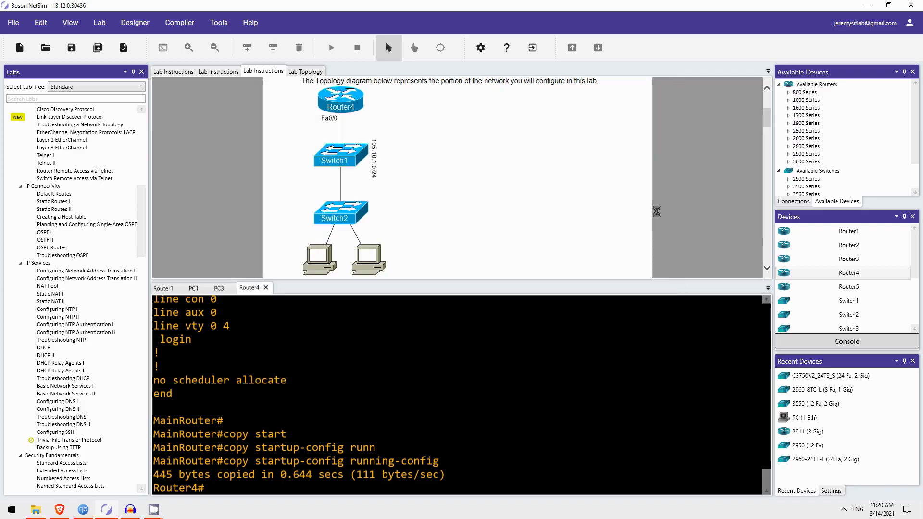